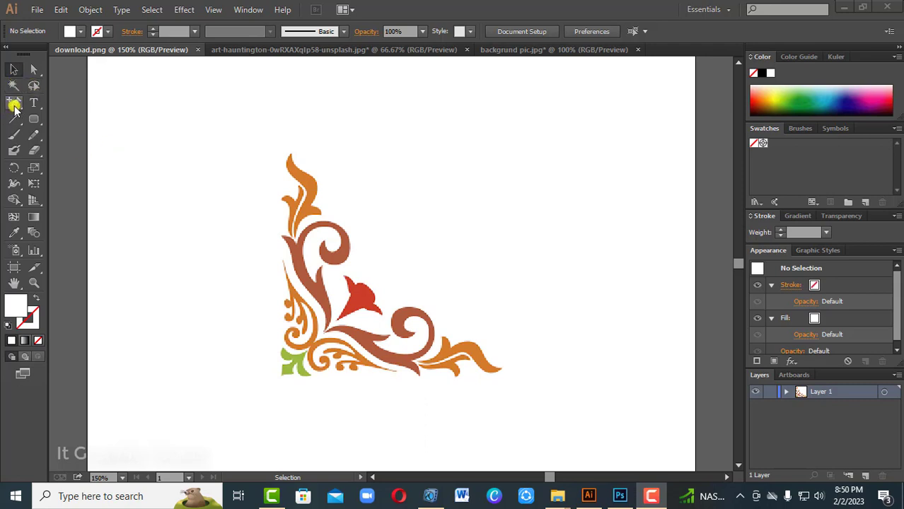
Make the Pen Tool the active tool in place of the Add Anchor Point Tool.
left_click(15, 104)
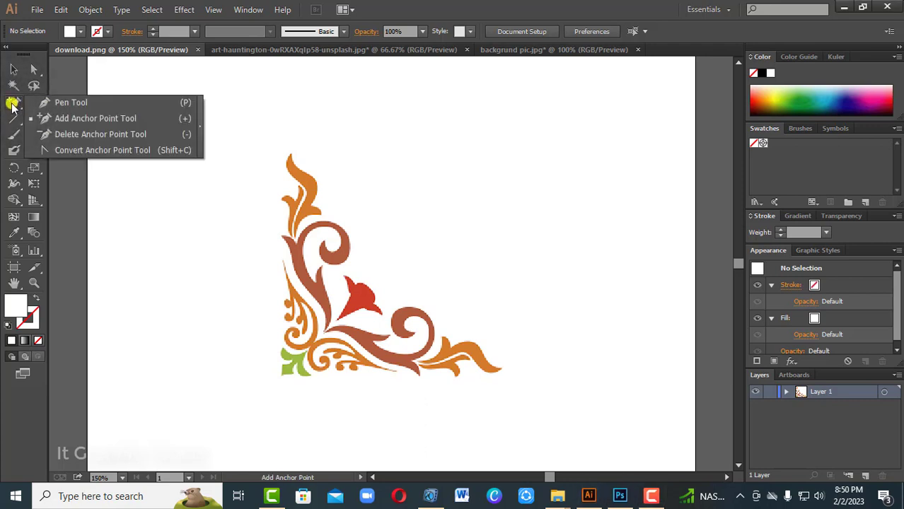
left_click(14, 104)
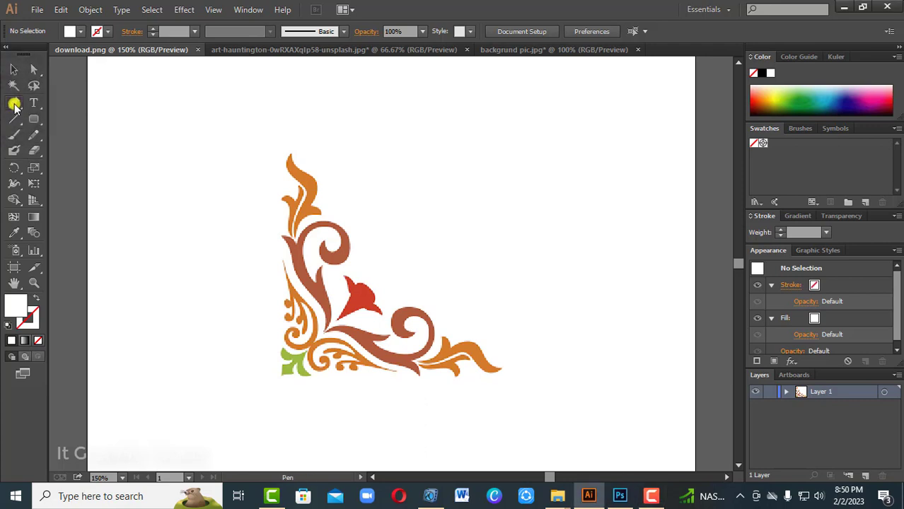
left_click(14, 104)
left_click(39, 100)
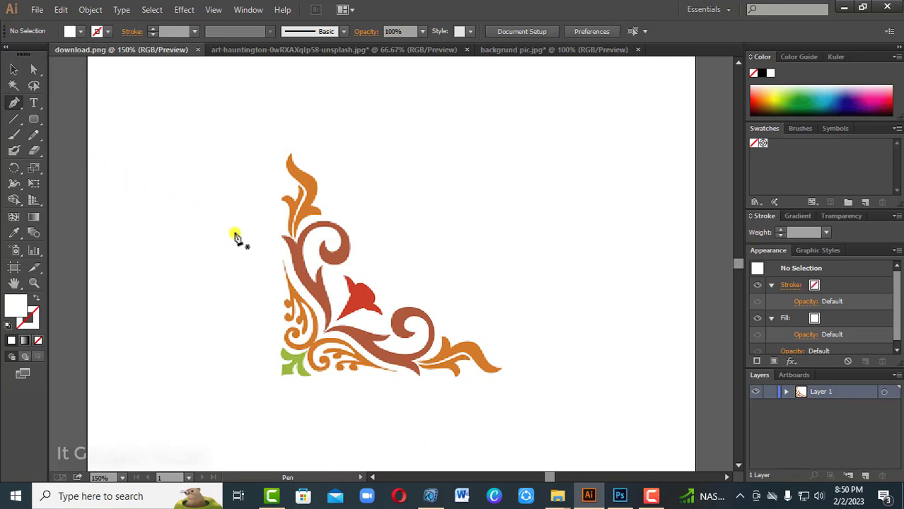
Select the floral corner image and enlarge it proportionally from its centre to about 327 by 331 pt, then deselect it.
left_click(13, 69)
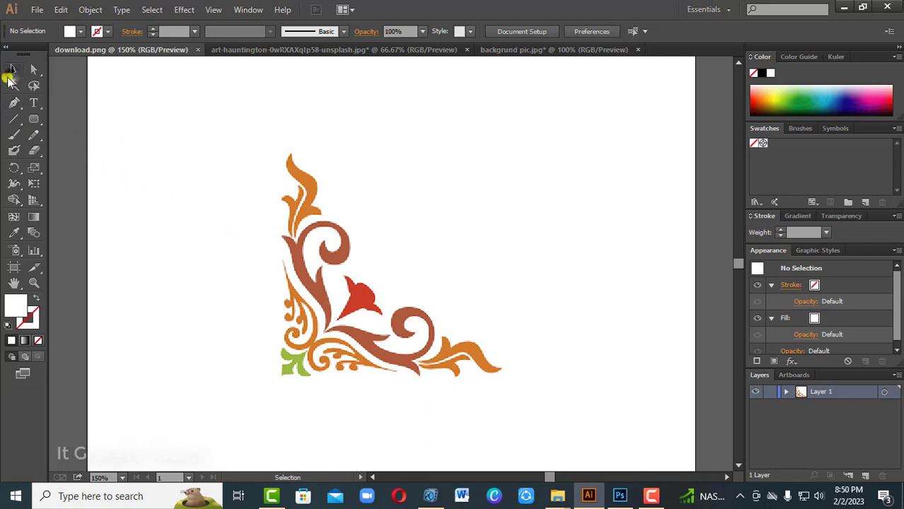
left_click(296, 219)
left_click(238, 177)
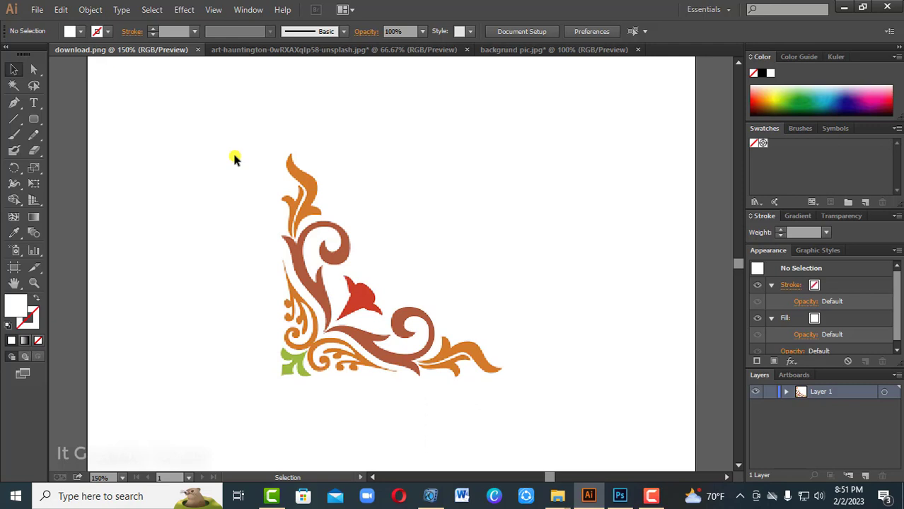
left_click_drag(208, 134, 436, 373)
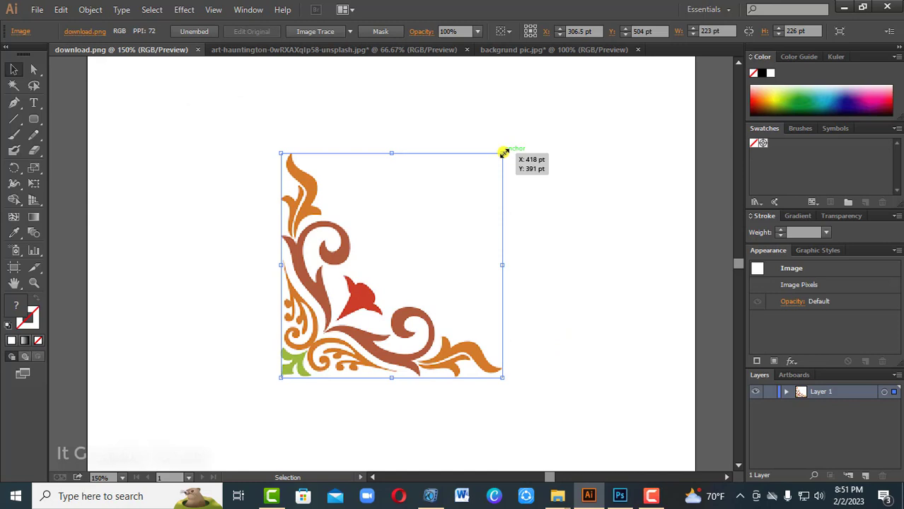
left_click_drag(503, 152, 554, 99)
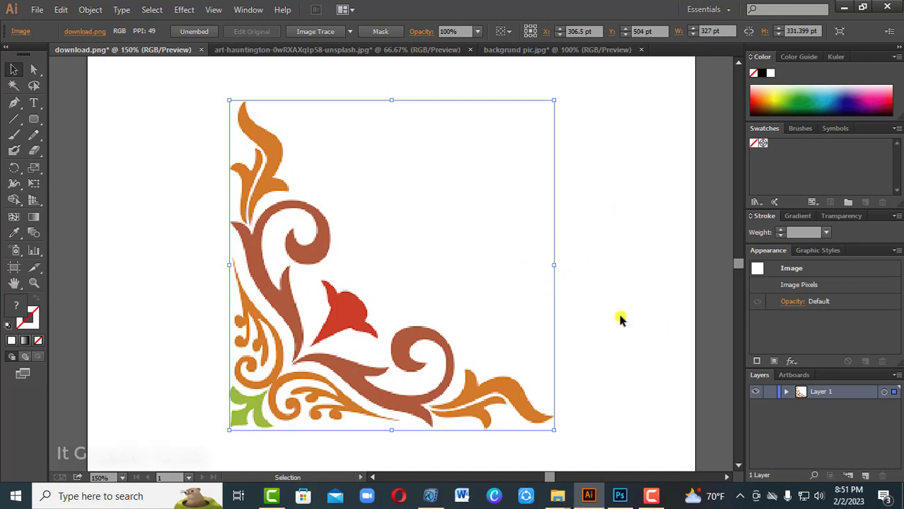
left_click(579, 278)
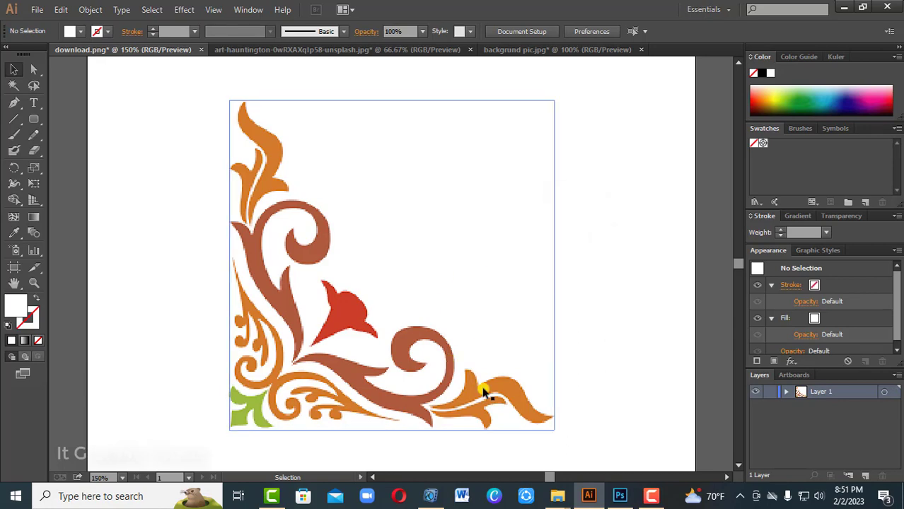
key("ctrl+equal")
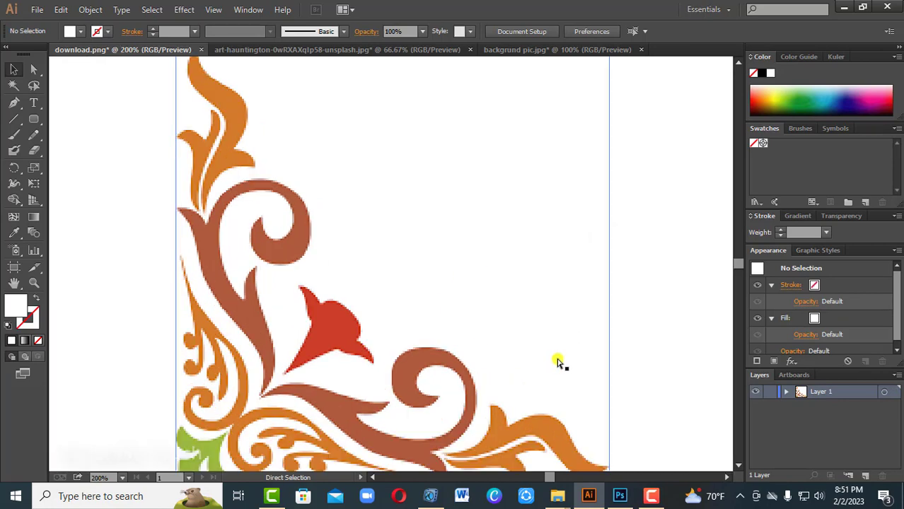
left_click_drag(567, 389, 579, 302)
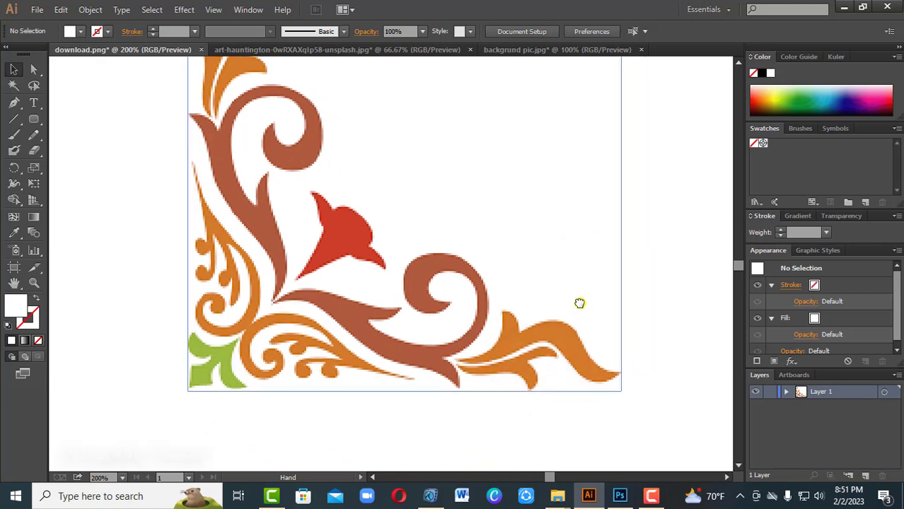
left_click(657, 311)
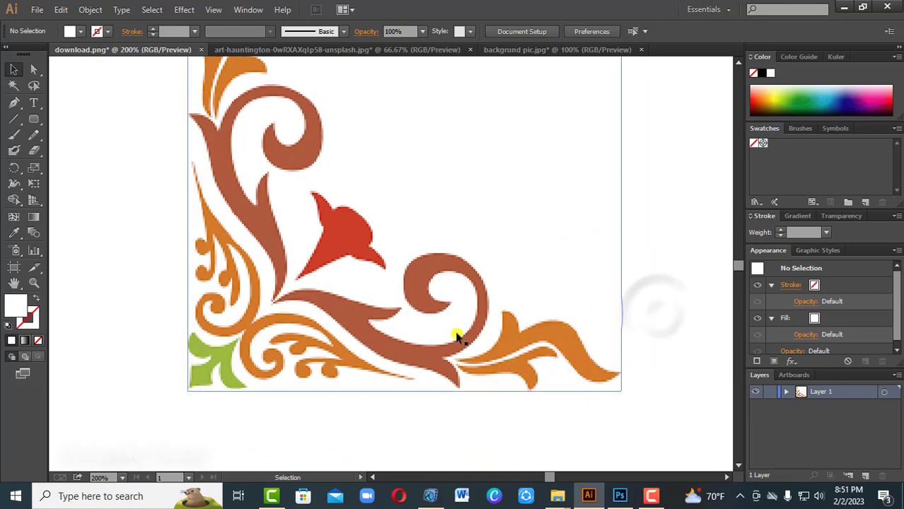
left_click(361, 317)
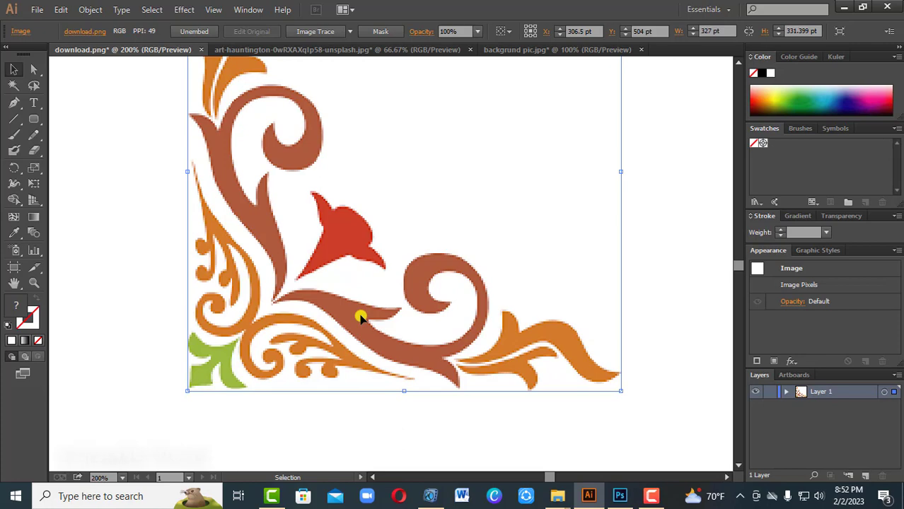
key("ctrl+shift+a")
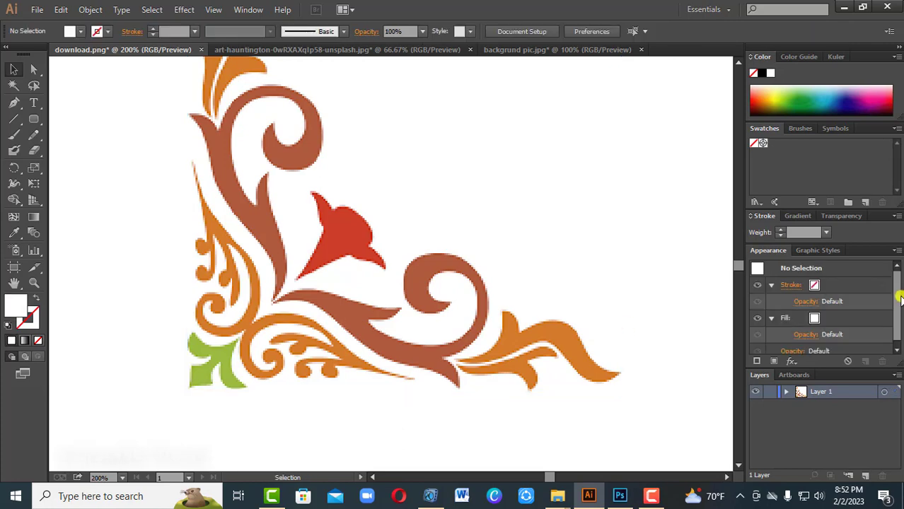
left_click(848, 216)
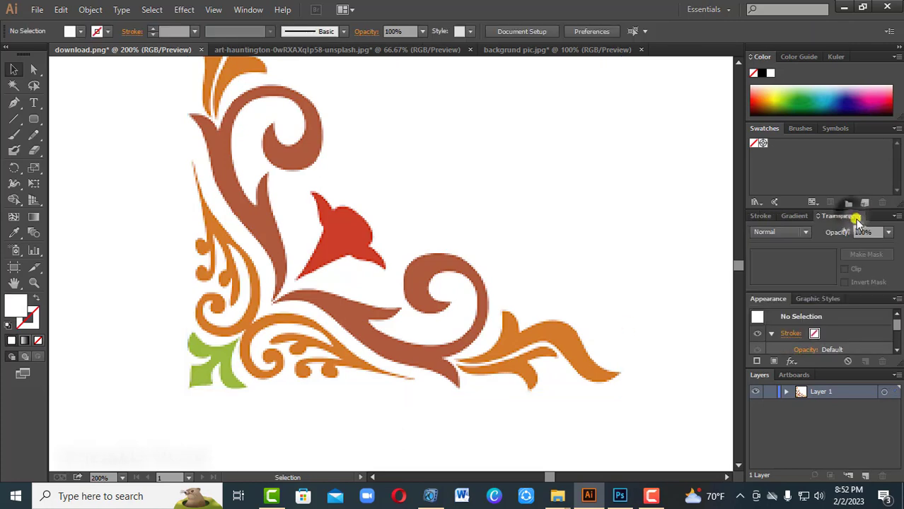
left_click(889, 238)
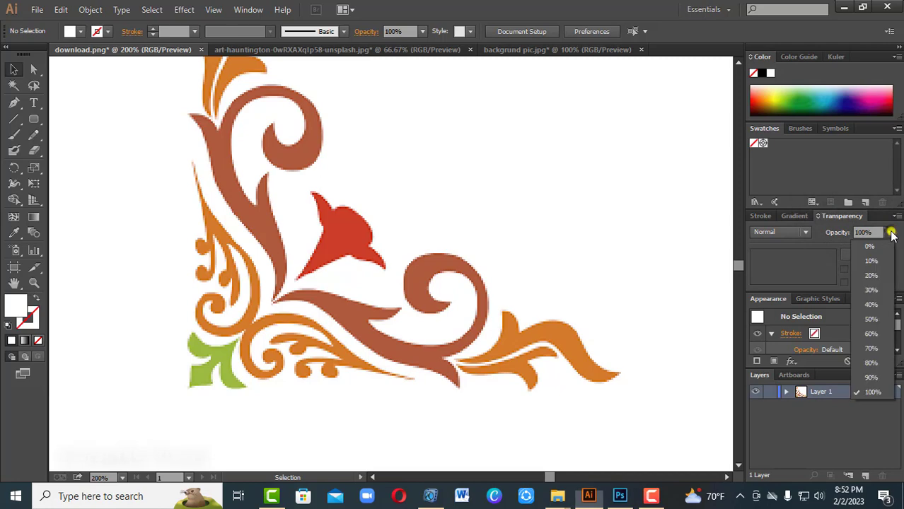
left_click(875, 324)
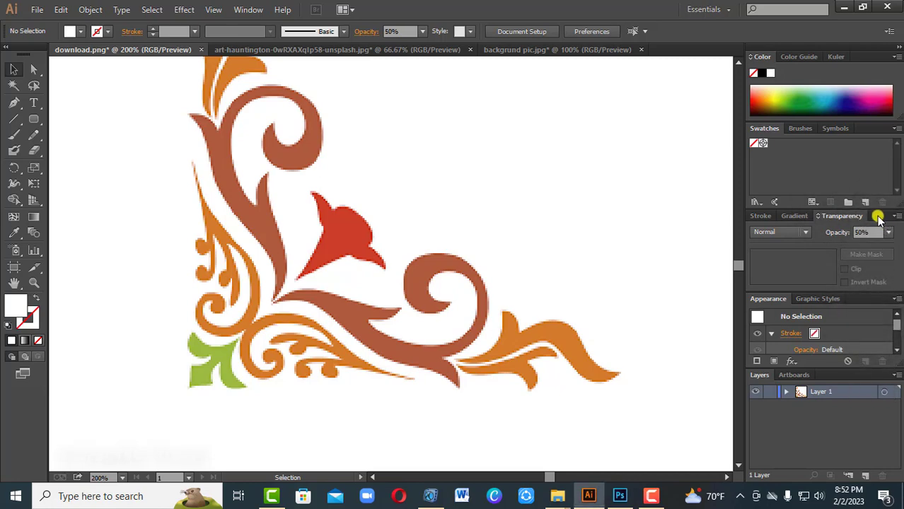
left_click(887, 233)
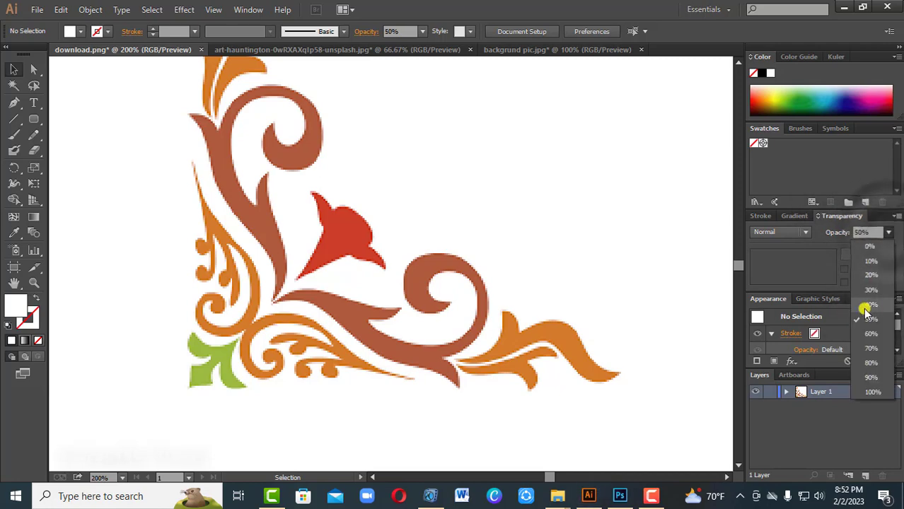
left_click(866, 311)
left_click(364, 331)
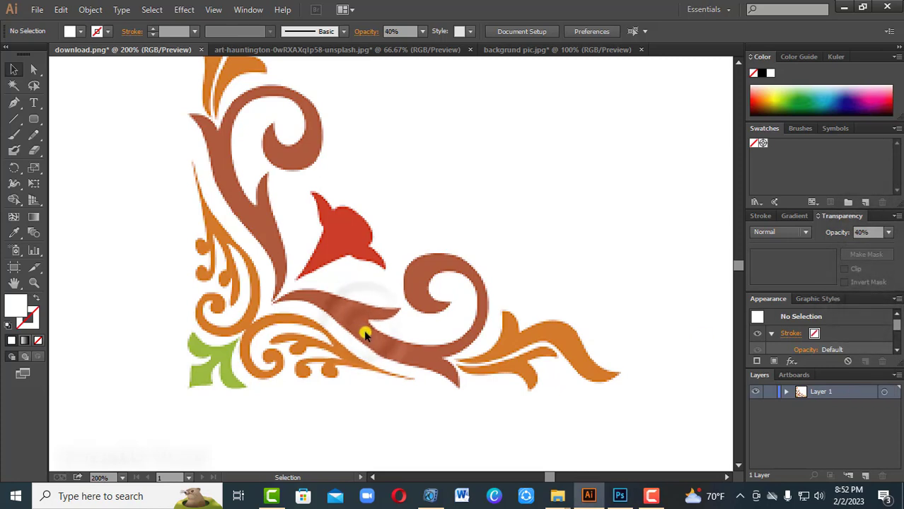
left_click(656, 311)
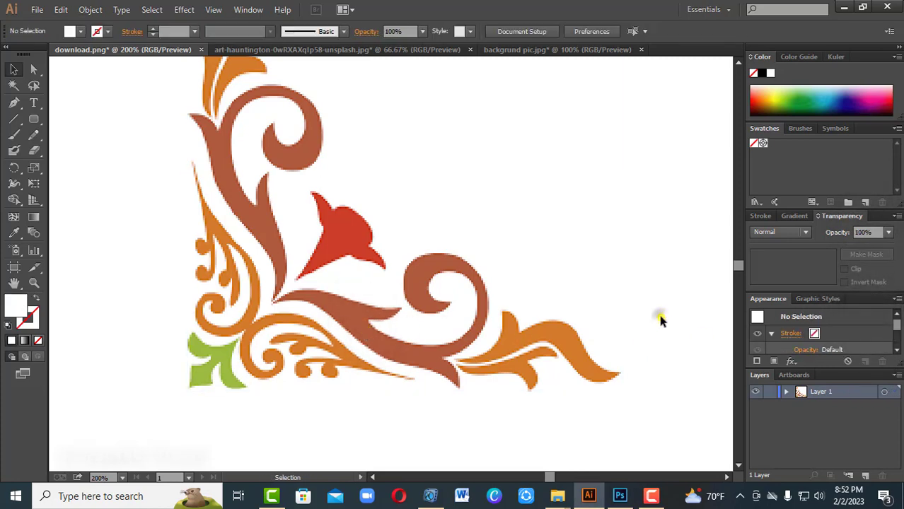
Select the floral corner image, reduce its opacity to 40%, and deselect it.
left_click(350, 311)
left_click(888, 234)
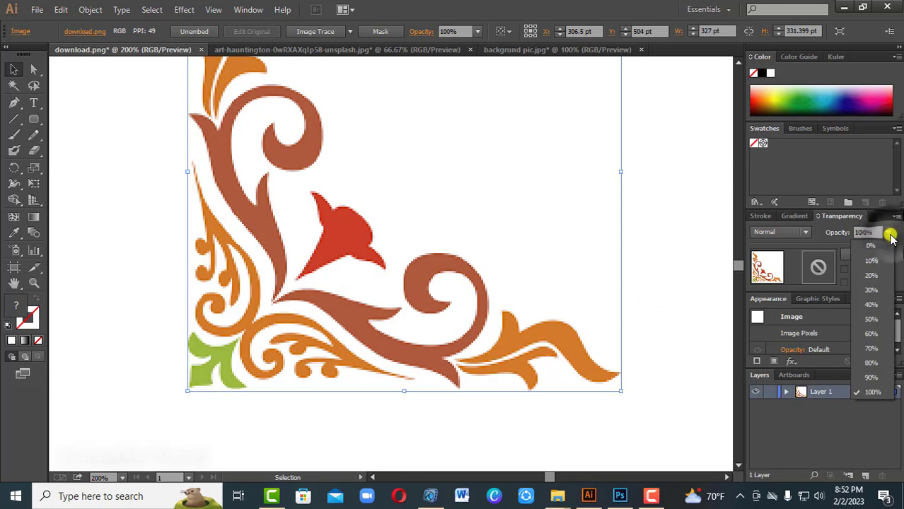
left_click(871, 305)
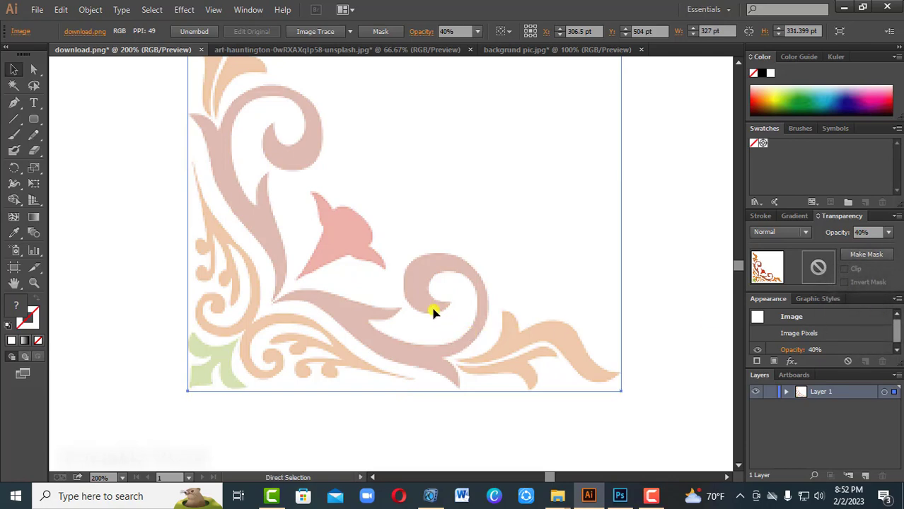
key("ctrl+shift+a")
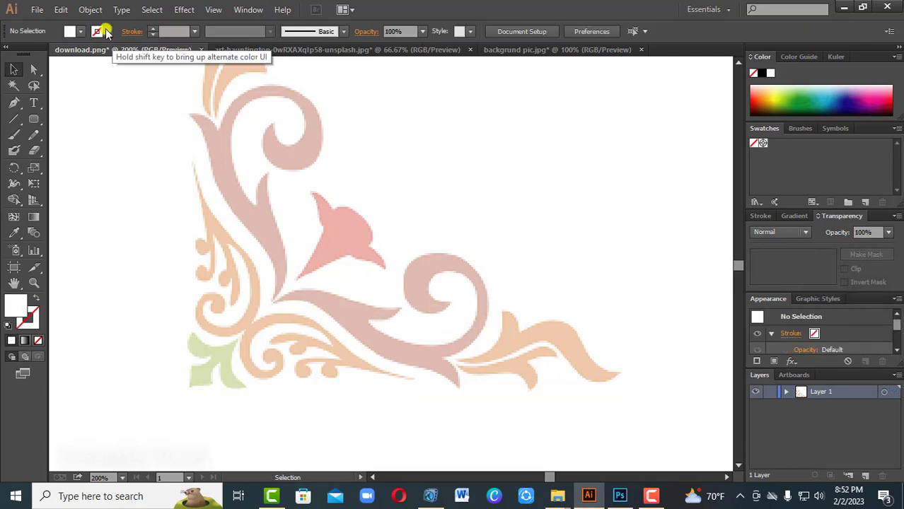
left_click(91, 10)
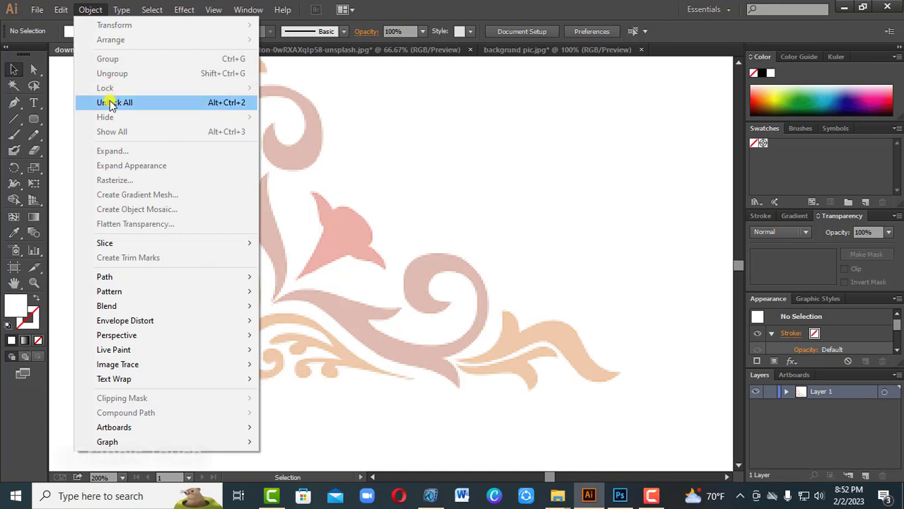
left_click(384, 181)
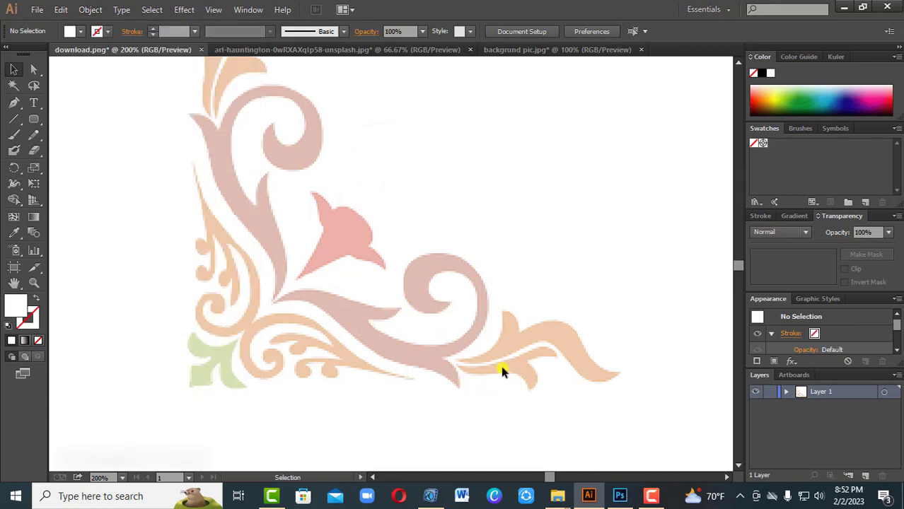
Start a Pen path at the red flower's lower stem tip and curve it over the bend in the flower's lower edge.
left_click(14, 104)
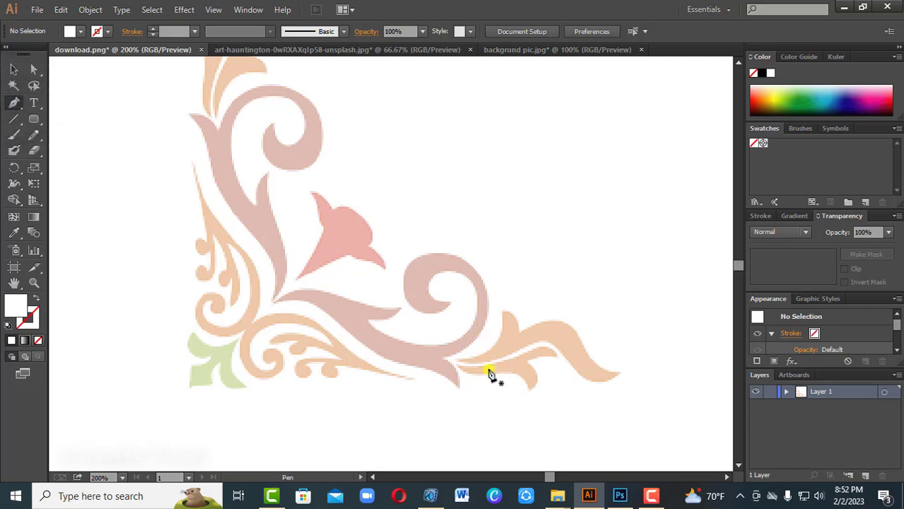
key("ctrl+plus")
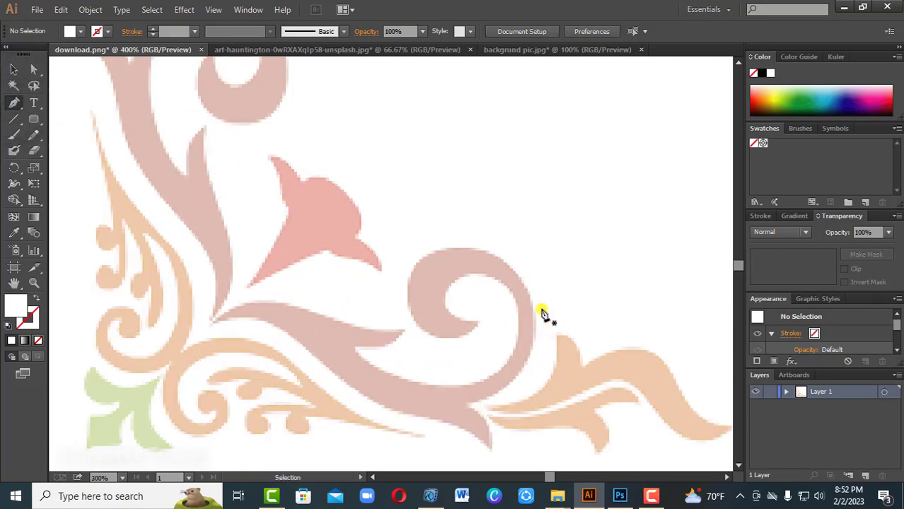
left_click_drag(550, 318, 557, 286)
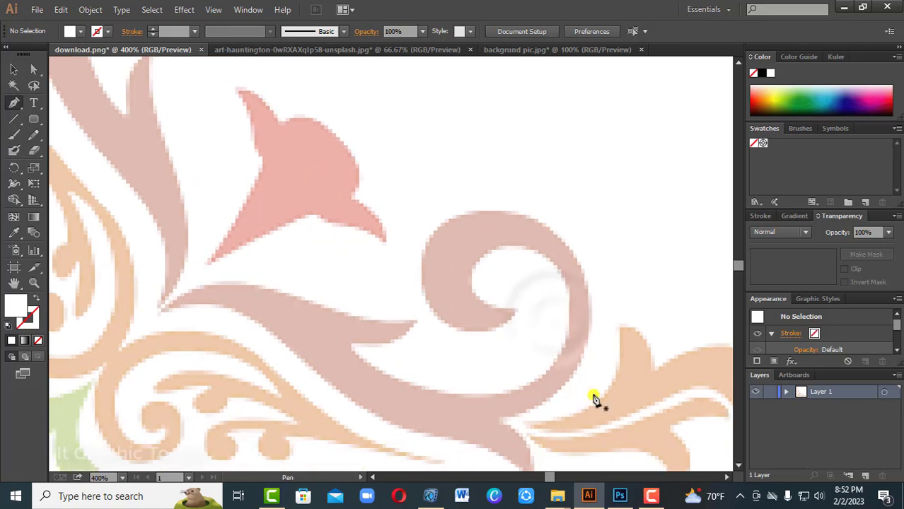
left_click(207, 263)
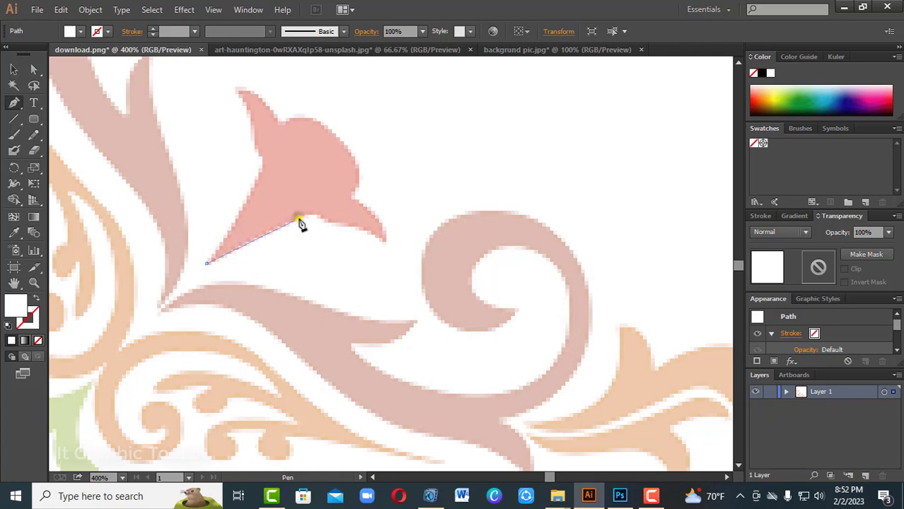
left_click_drag(298, 219, 333, 230)
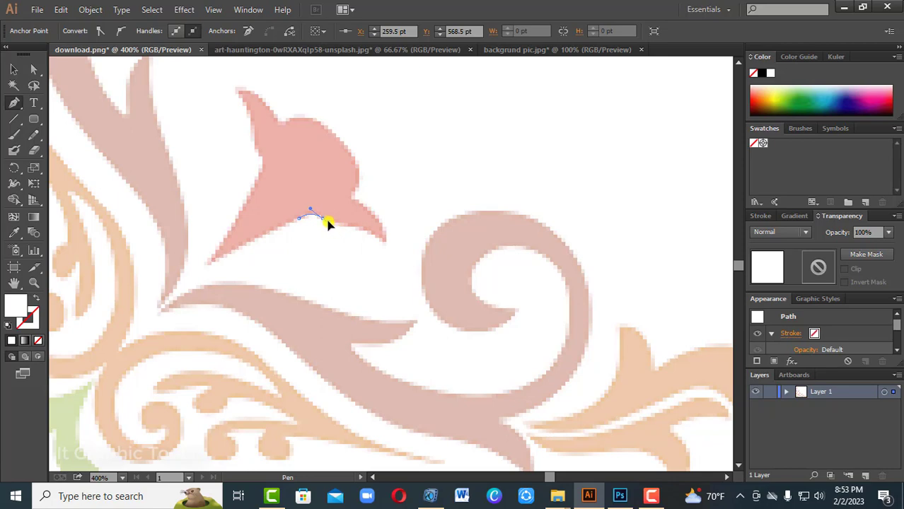
Extend the path along the lower edge of the flower's lower-right petal to its tip, dropping outgoing handles and adding a corner point there.
key("ctrl+plus")
key("ctrl+plus")
key("ctrl+plus")
key("ctrl+plus")
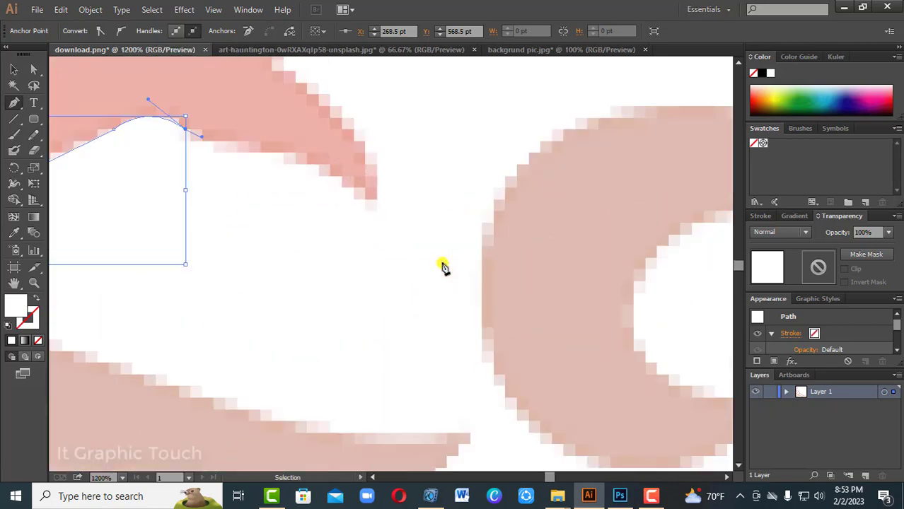
left_click_drag(396, 260, 452, 308)
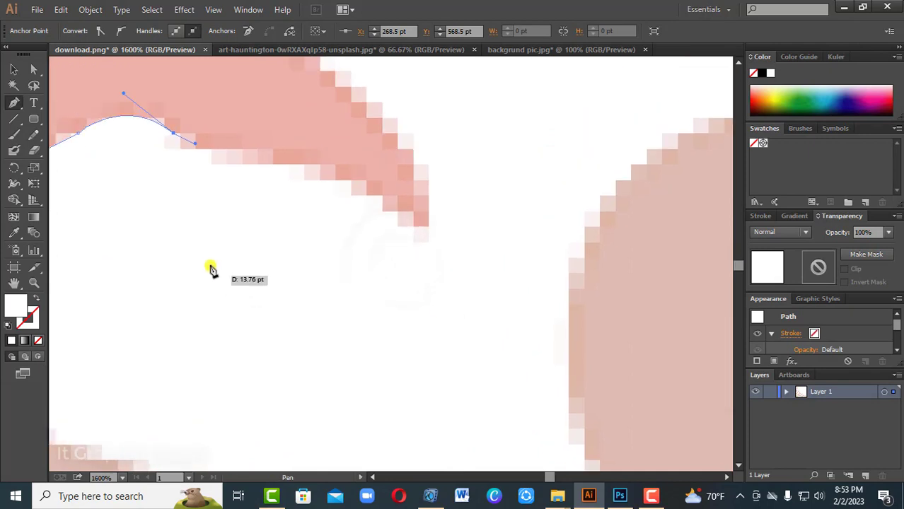
left_click(173, 133)
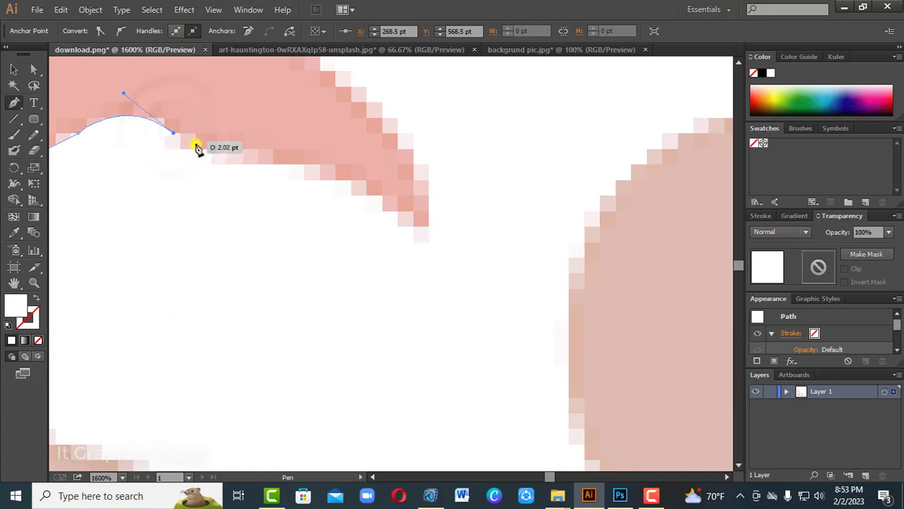
left_click_drag(414, 226, 484, 290)
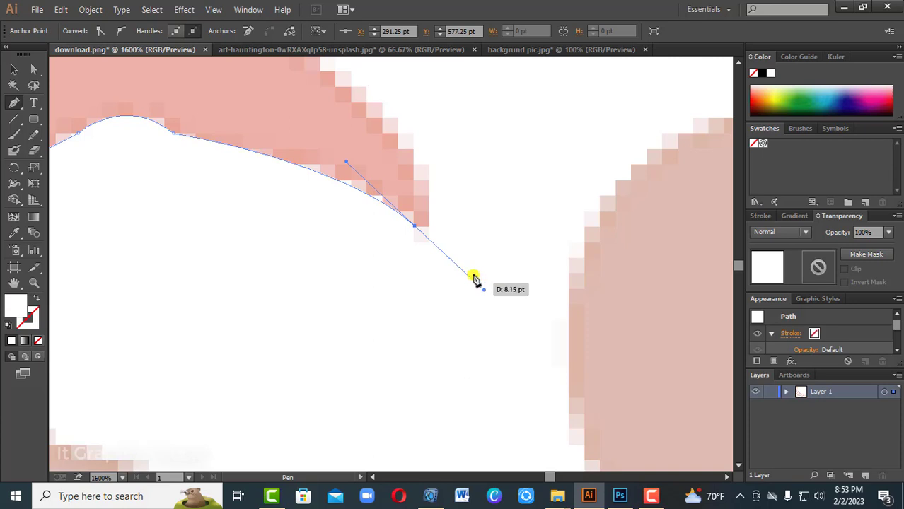
left_click(415, 226)
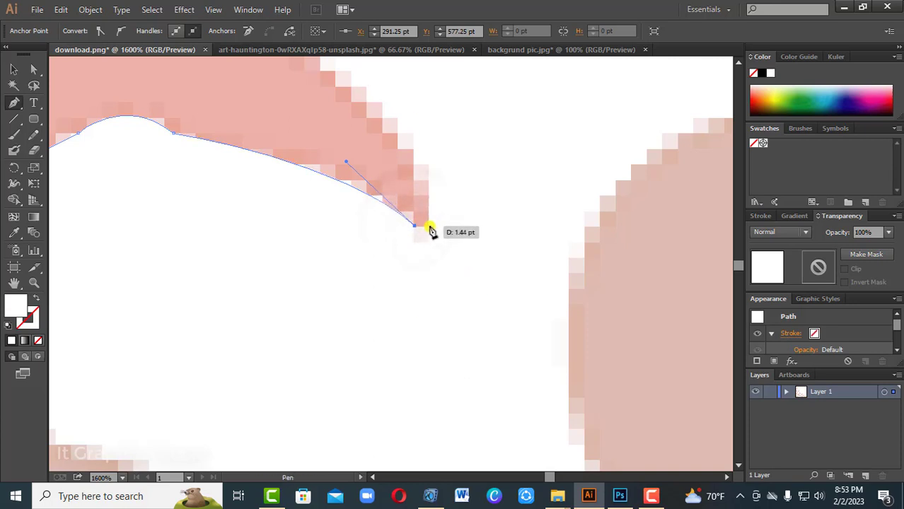
left_click_drag(432, 185, 498, 307)
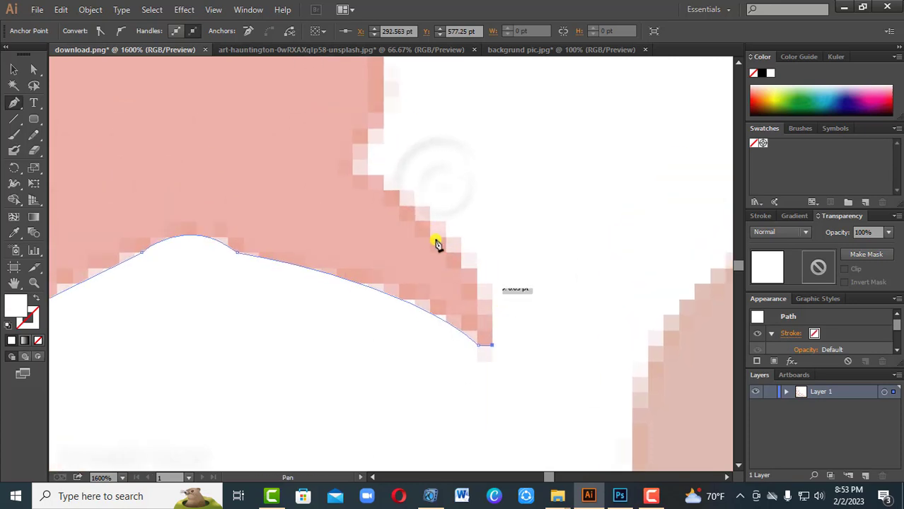
Curve the path up the outer edge of the lower-right petal to the notch and drop the outgoing handle there.
left_click_drag(367, 177, 247, 114)
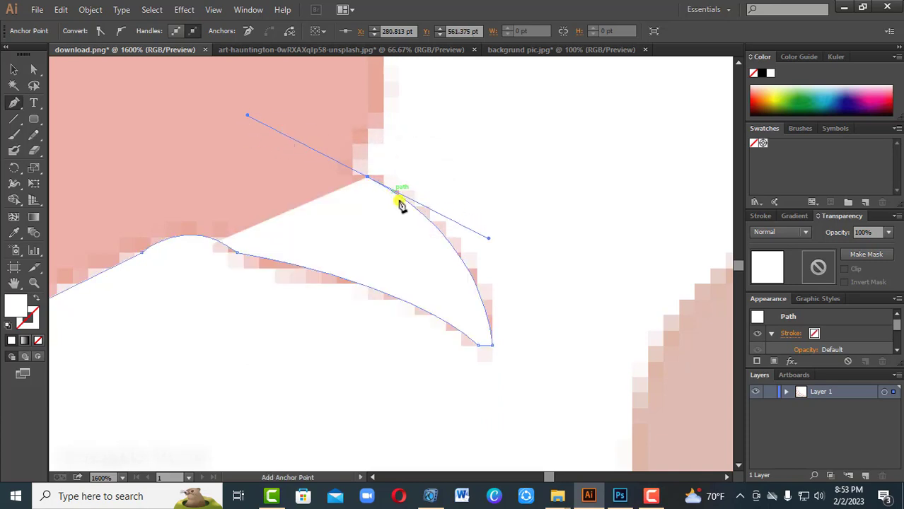
left_click(365, 178, "alt")
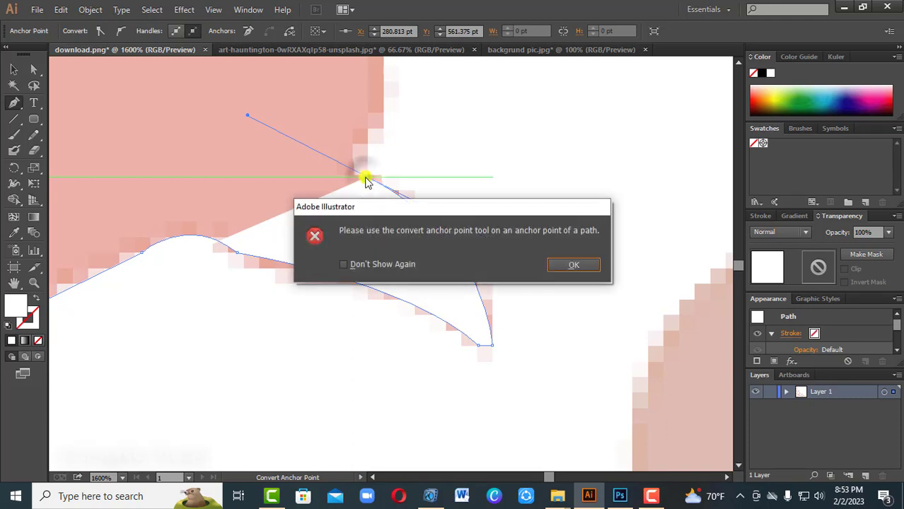
left_click(592, 271)
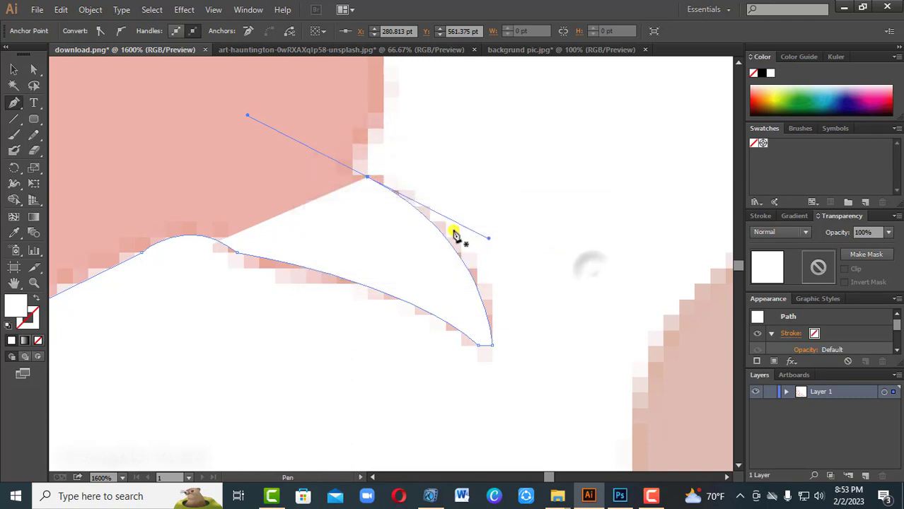
left_click(366, 178)
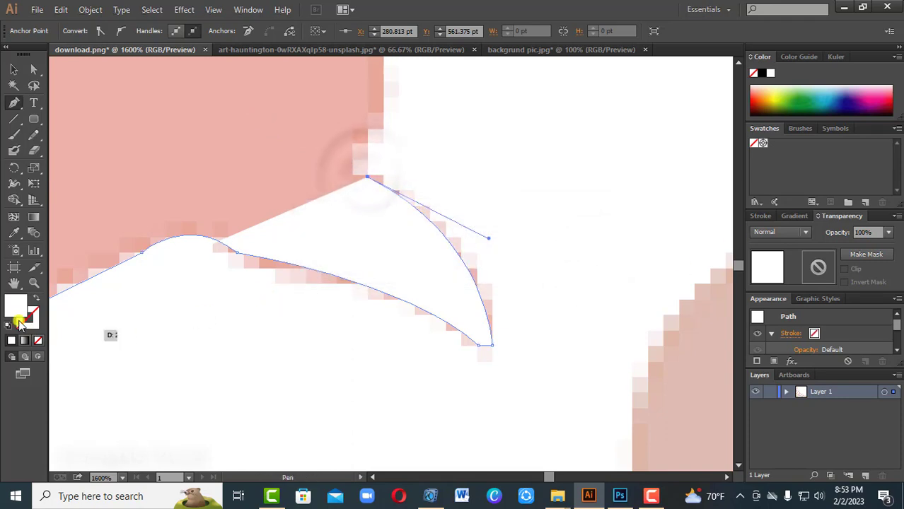
Swap the flower path's fill and stroke so it has no fill, and make its 1 pt stroke black.
left_click(35, 298)
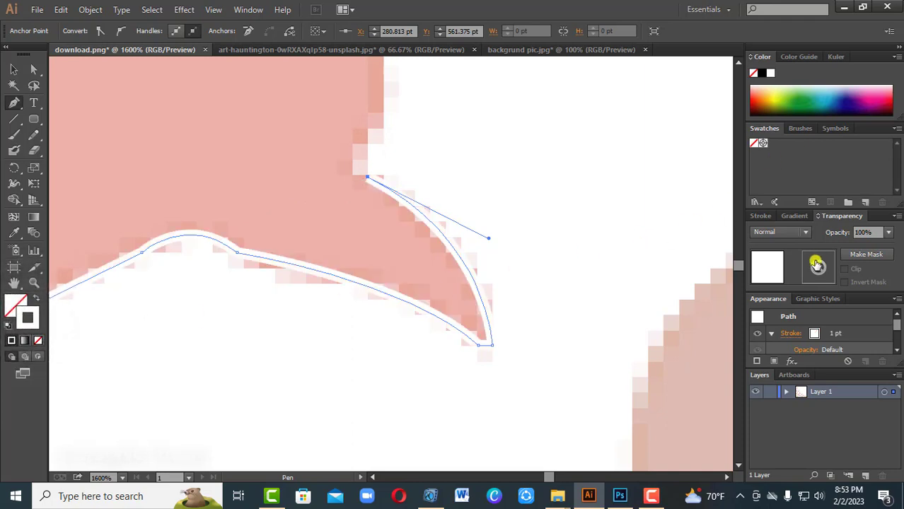
left_click(763, 218)
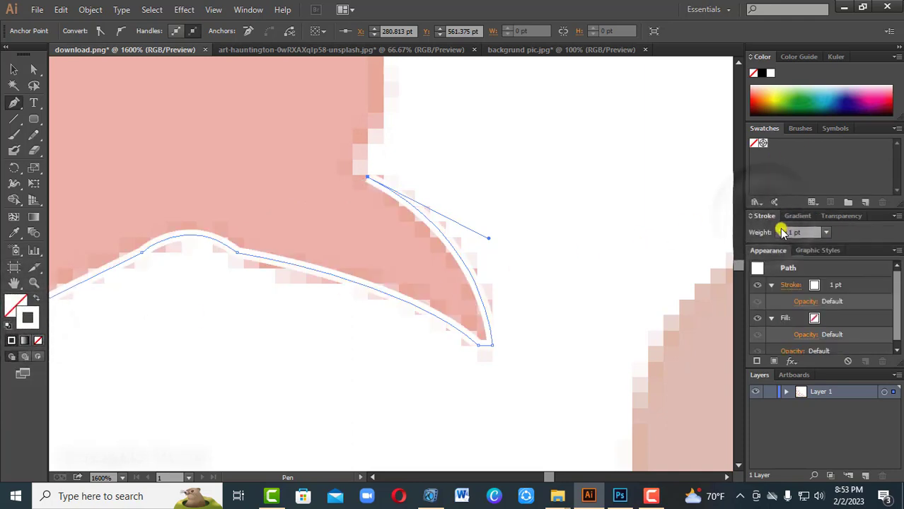
left_click(760, 76)
left_click(758, 74)
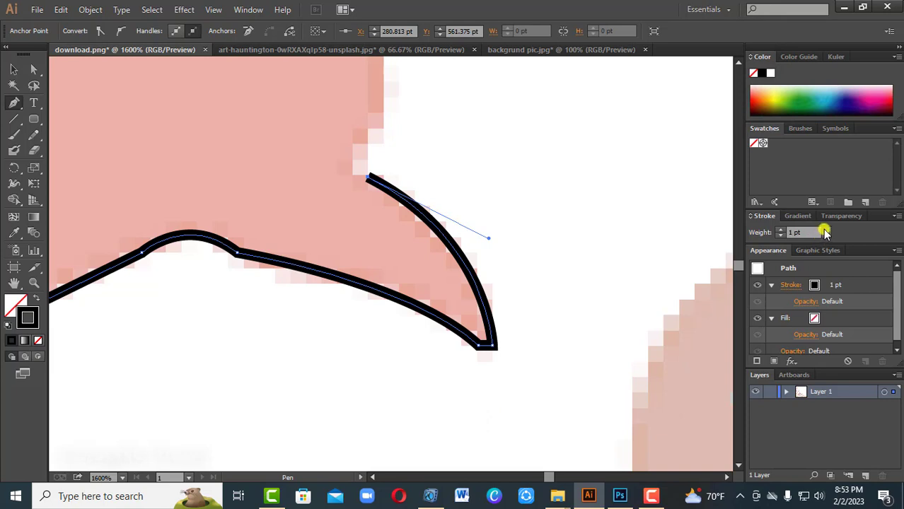
left_click(826, 232)
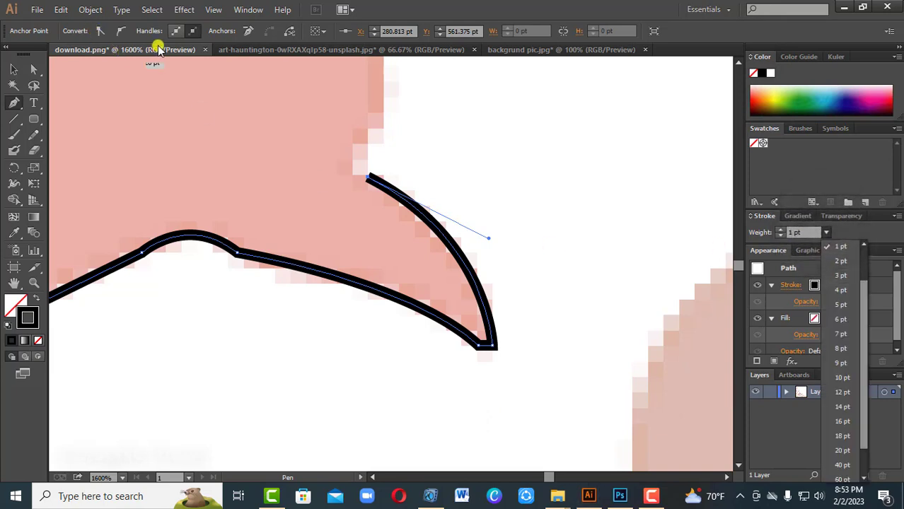
left_click(828, 245)
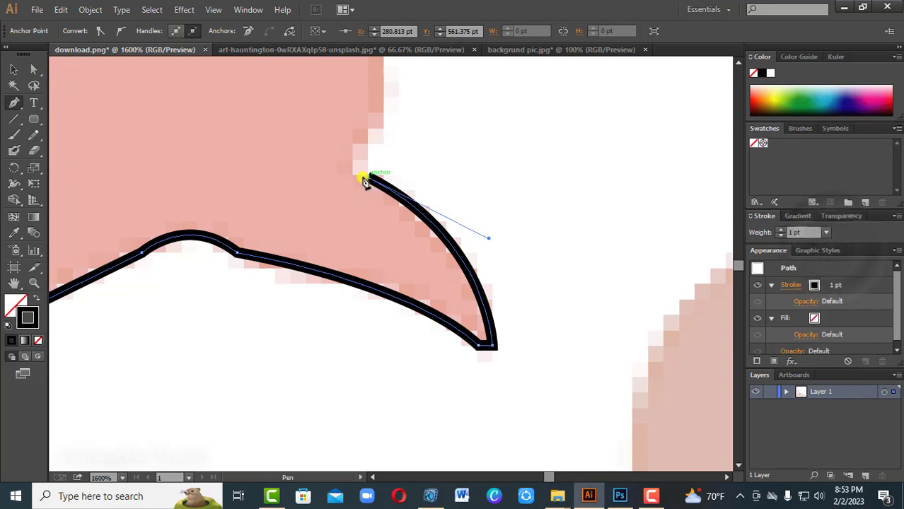
Trace the small stepped notch above the lower-right petal with short straight segments between corner points.
left_click_drag(353, 147, 362, 124)
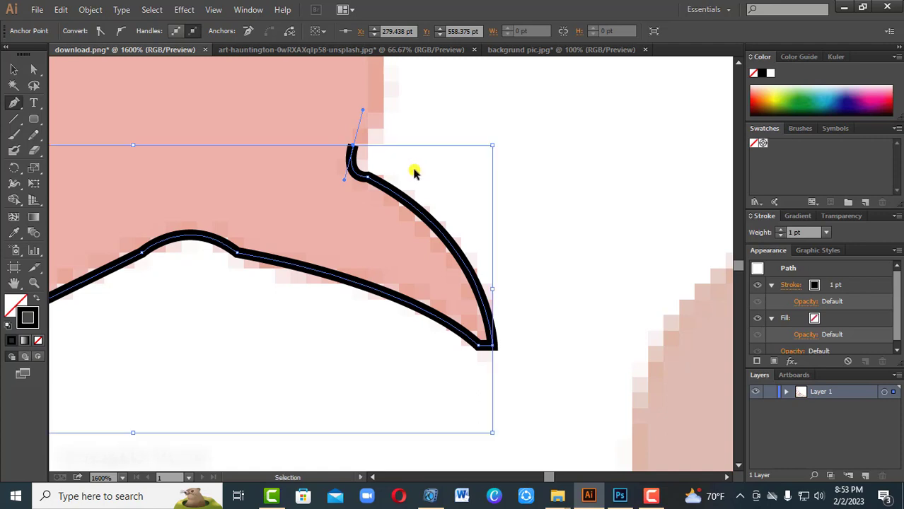
key("ctrl+z")
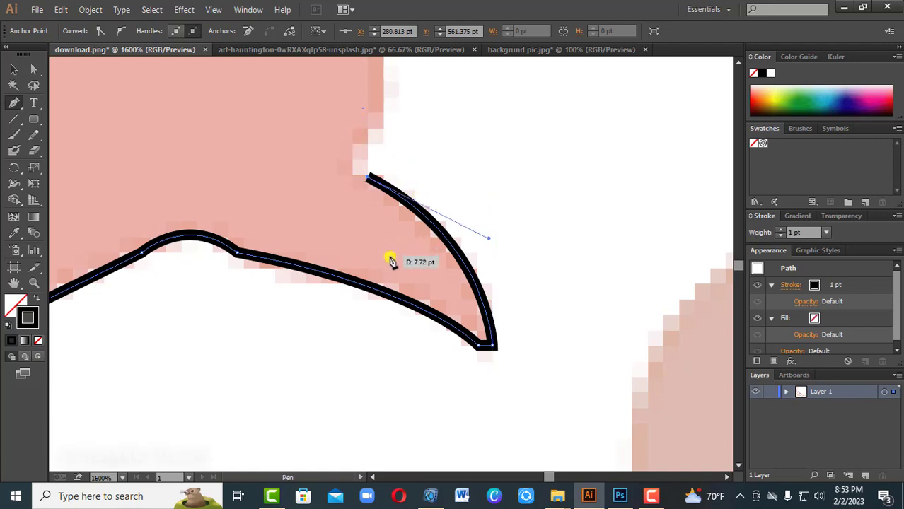
left_click(354, 172)
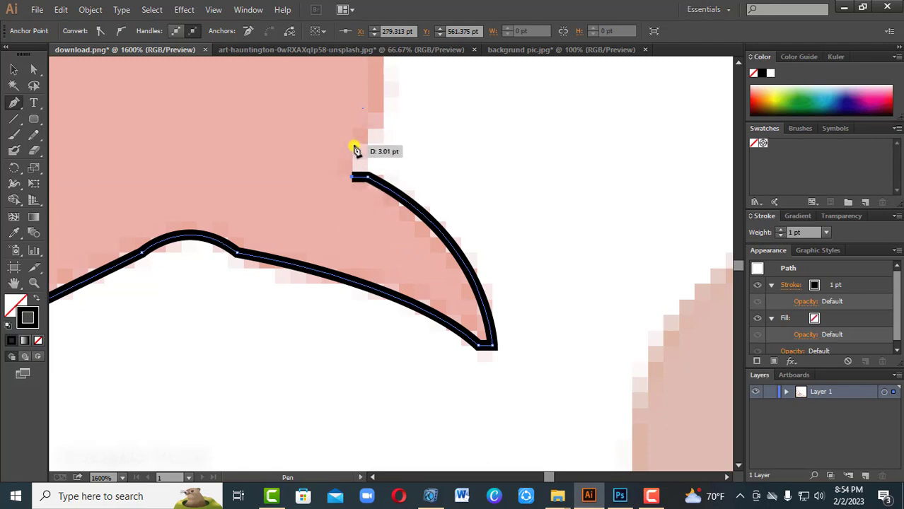
left_click(353, 145)
left_click(362, 145)
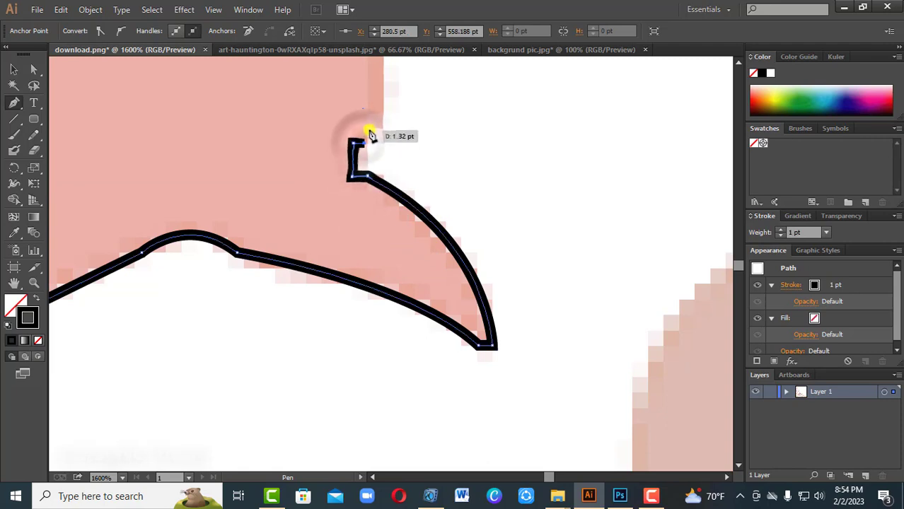
left_click(367, 130)
left_click(383, 129)
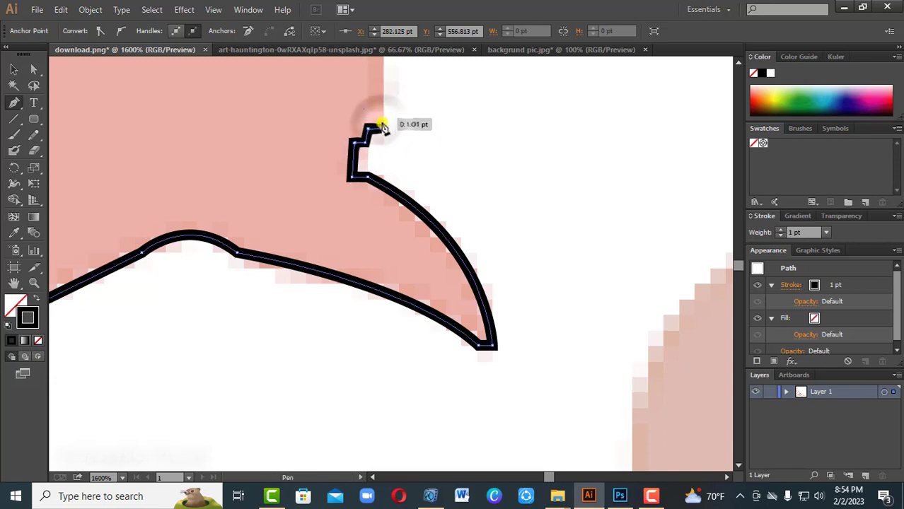
Curve the path up the flower's right edge just above the notch and drop the outgoing handle at the new point.
key("space")
left_click_drag(379, 188, 363, 306)
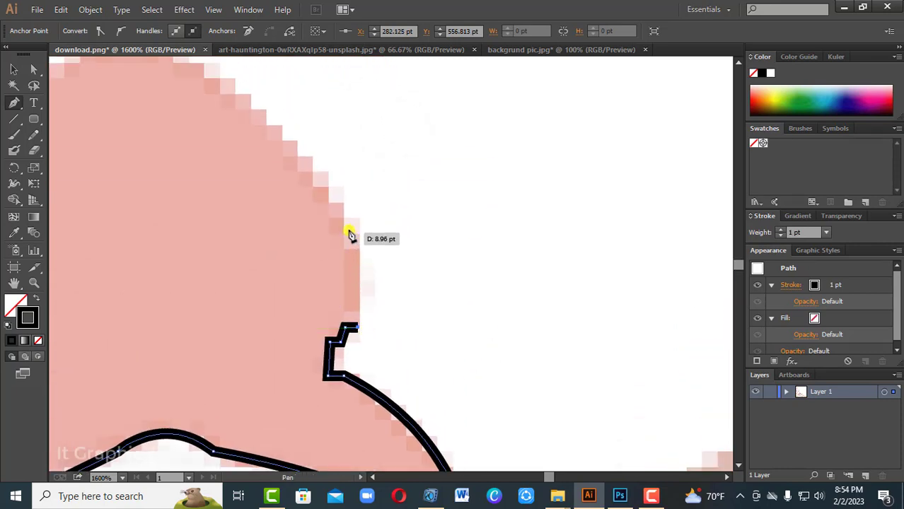
mouse_move(343, 234)
left_mouse_down()
mouse_move(322, 227)
mouse_move(316, 206)
left_mouse_up()
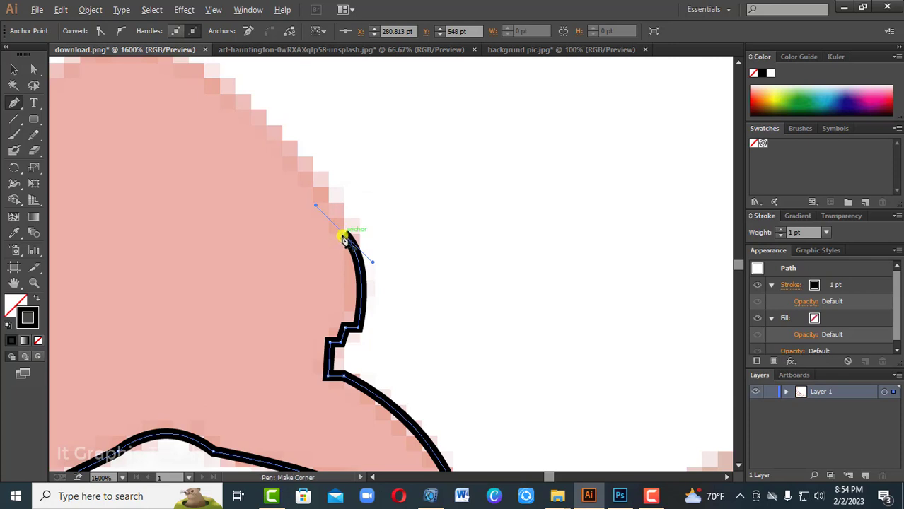
left_click(343, 238)
Continue the path in two curves over the large middle petal to the upper notch, dropping the outgoing handle after each.
left_click_drag(388, 250, 508, 373)
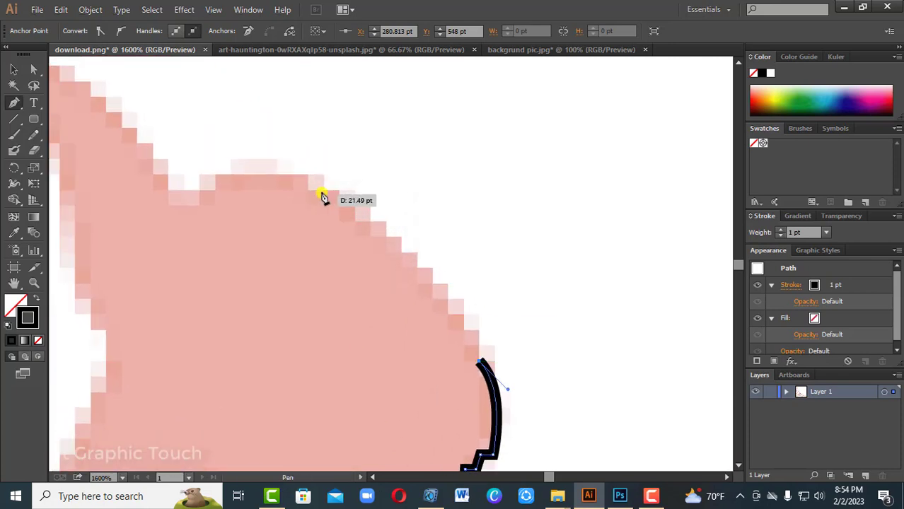
left_click_drag(313, 189, 170, 131)
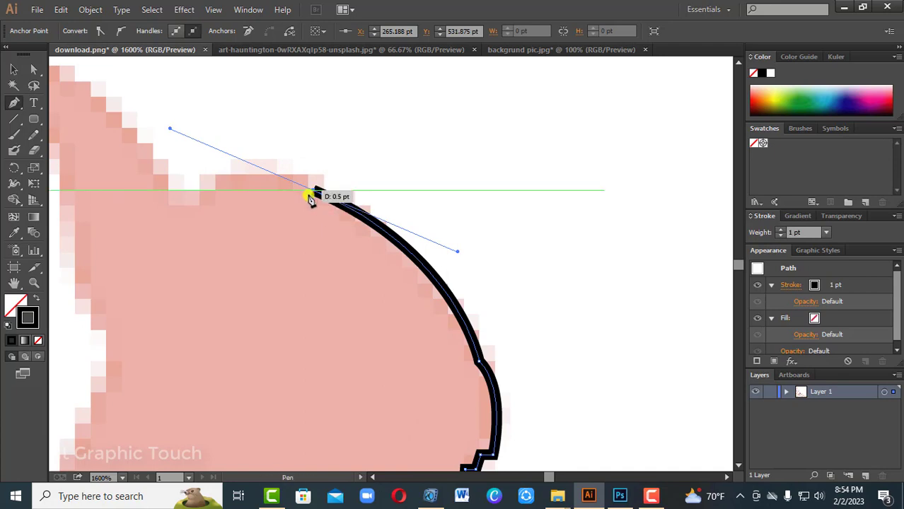
left_click(314, 190)
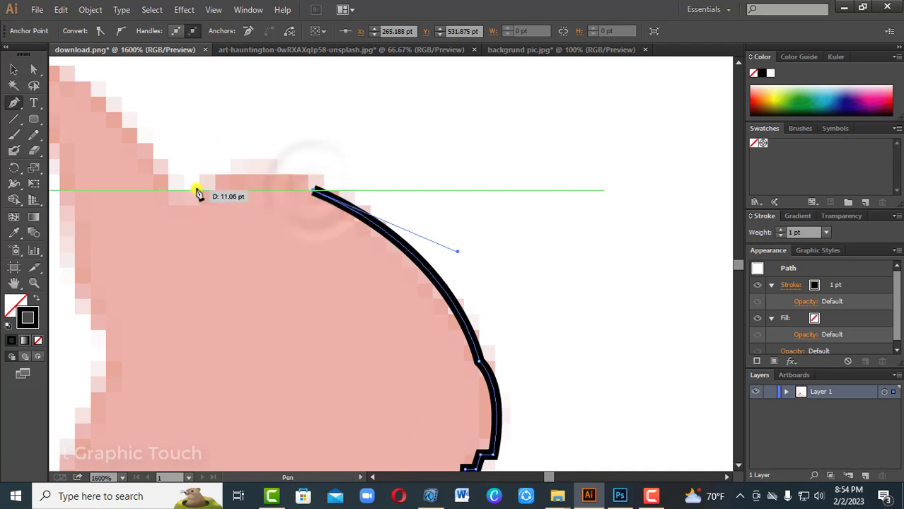
mouse_move(201, 189)
left_mouse_down()
mouse_move(156, 244)
mouse_move(115, 236)
mouse_move(131, 226)
left_mouse_up()
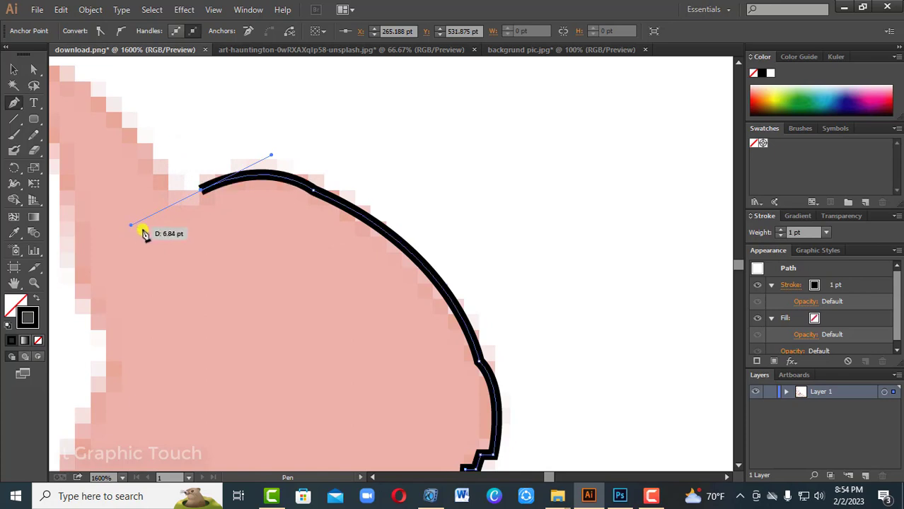
left_click(203, 193)
Curve the path along the outer edge of the upper-left petal and finish its tip with a short straight segment.
left_click_drag(198, 201, 317, 262)
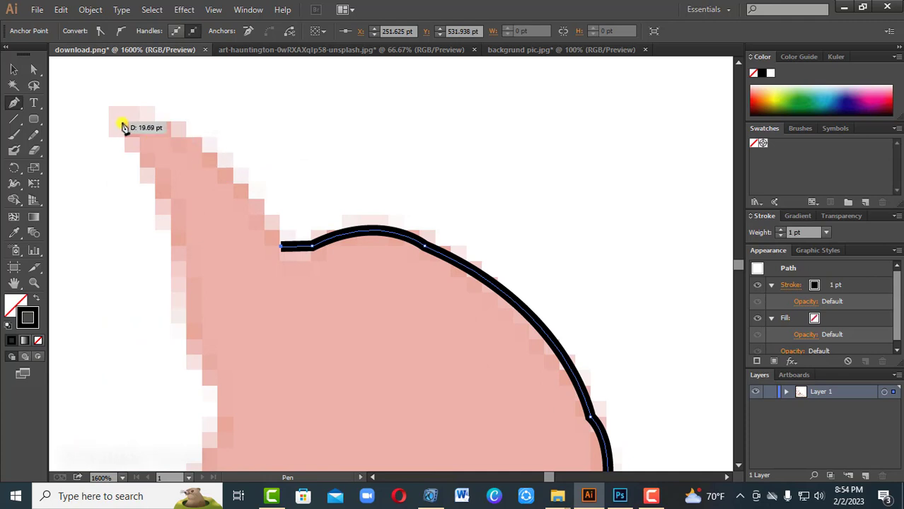
mouse_move(139, 124)
left_mouse_down()
mouse_move(48, 101)
mouse_move(186, 123)
mouse_move(387, 133)
mouse_move(427, 111)
mouse_move(460, 117)
left_mouse_up()
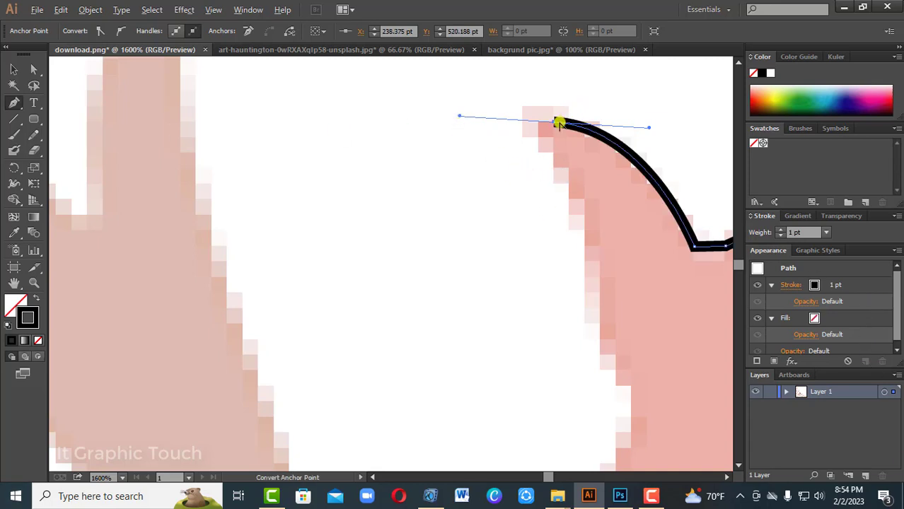
left_click(557, 126)
left_click(581, 264)
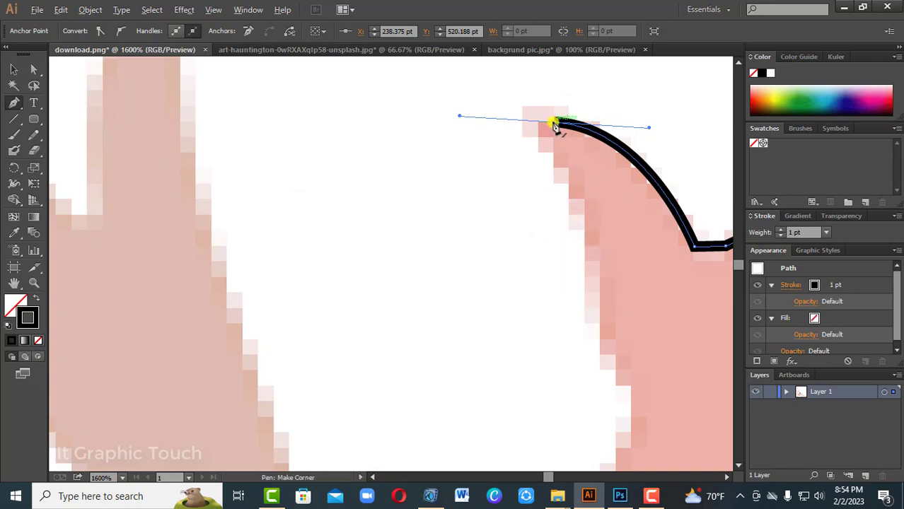
mouse_move(555, 122)
left_mouse_down()
mouse_move(539, 125)
mouse_move(543, 143)
left_mouse_up()
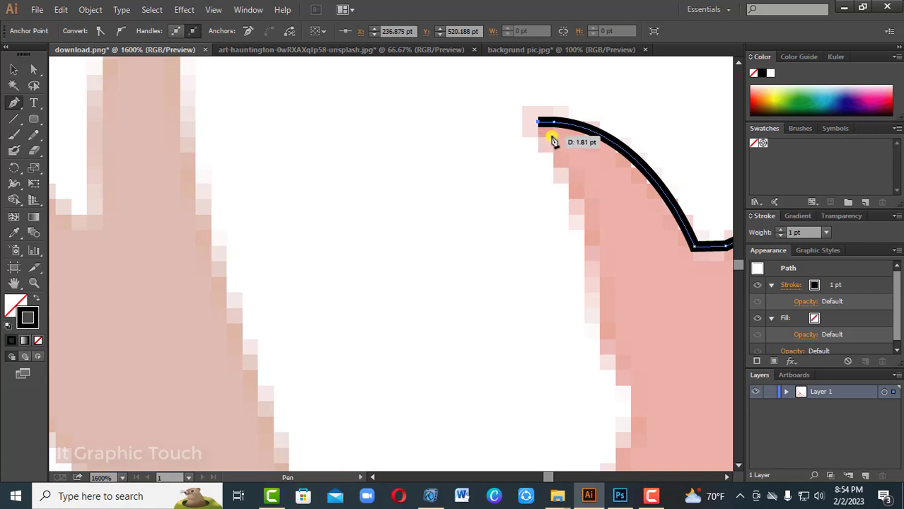
left_click_drag(645, 400, 497, 244)
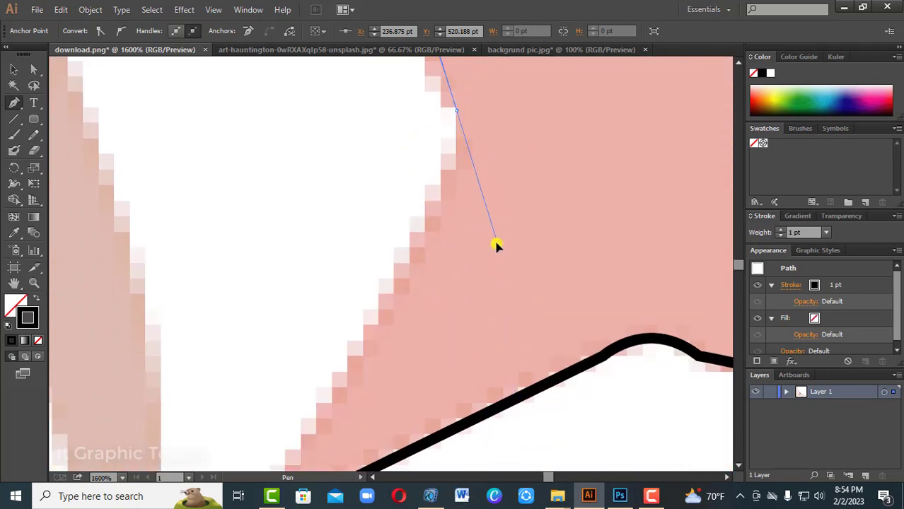
left_click_drag(490, 66, 444, 362)
left_click_drag(440, 429, 435, 425)
key("ctrl+minus")
key("ctrl+minus")
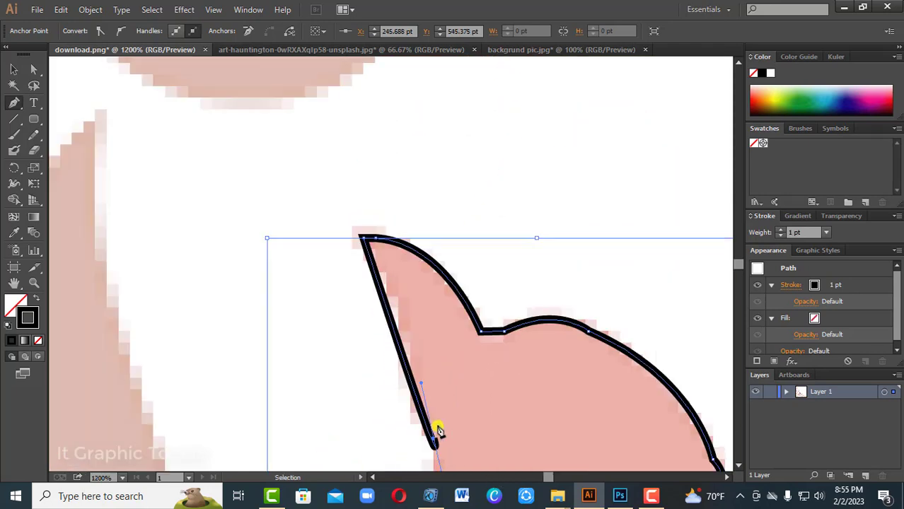
left_click_drag(567, 453, 555, 354)
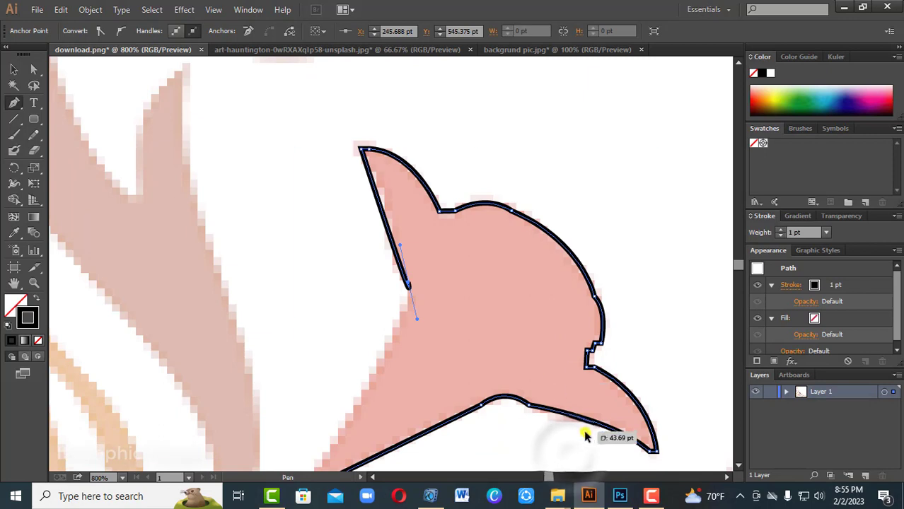
key("ctrl+z")
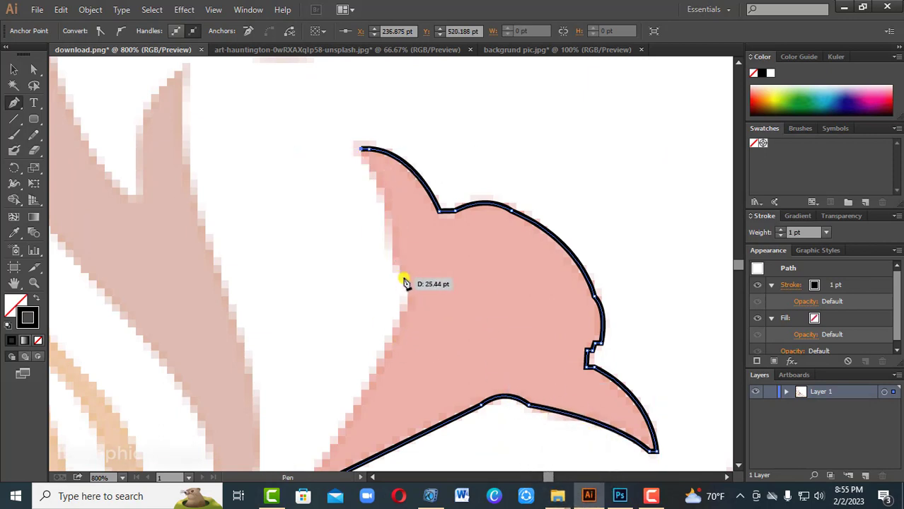
Trace the upper-left petal's inner edge to the flower's waist, add a short straight segment, and close the path with a curve at the stem tip.
left_click_drag(405, 281, 397, 370)
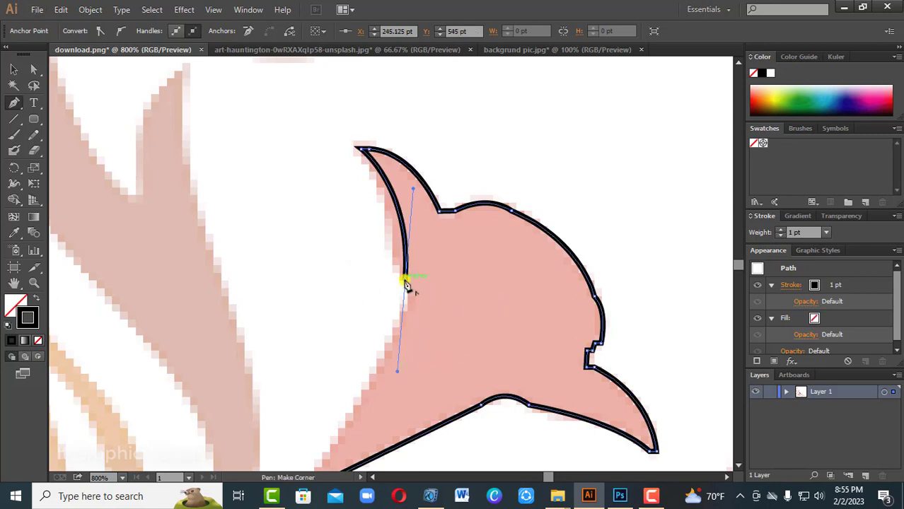
left_click_drag(442, 327, 502, 247)
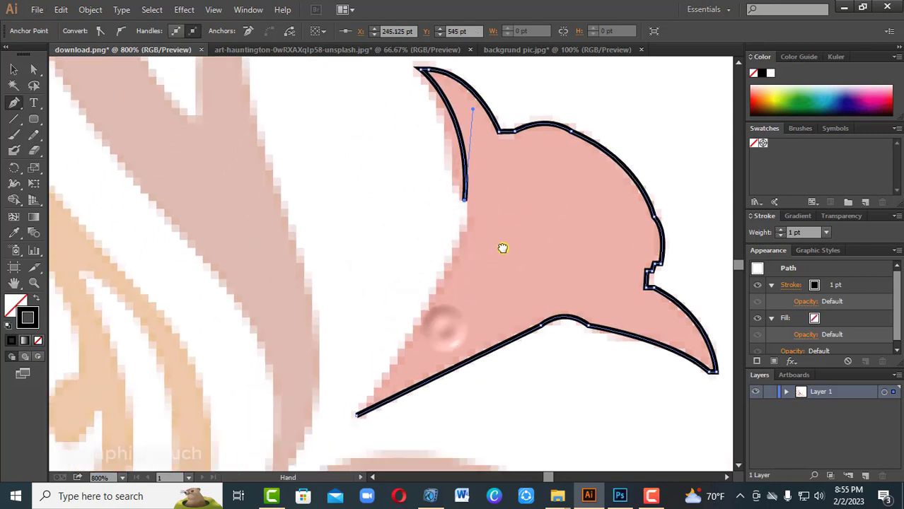
left_click(468, 233)
left_click_drag(445, 300, 465, 244)
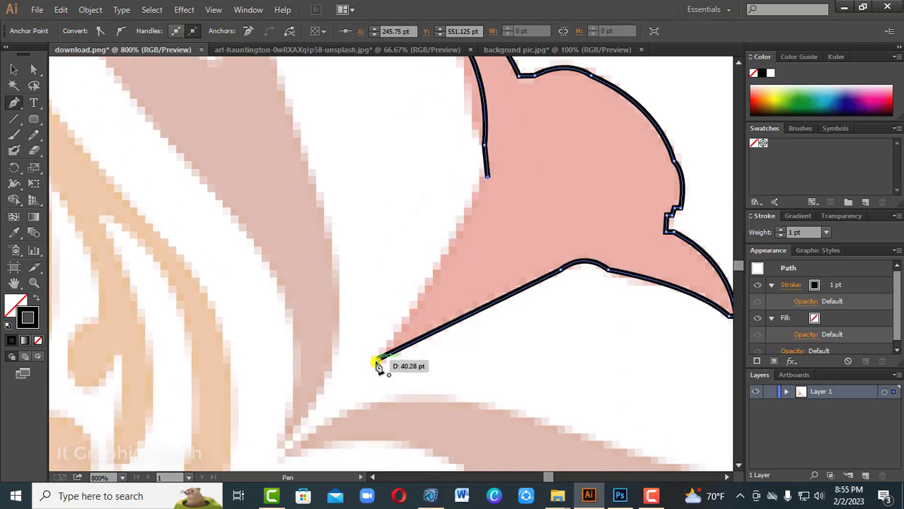
left_click_drag(378, 362, 333, 398)
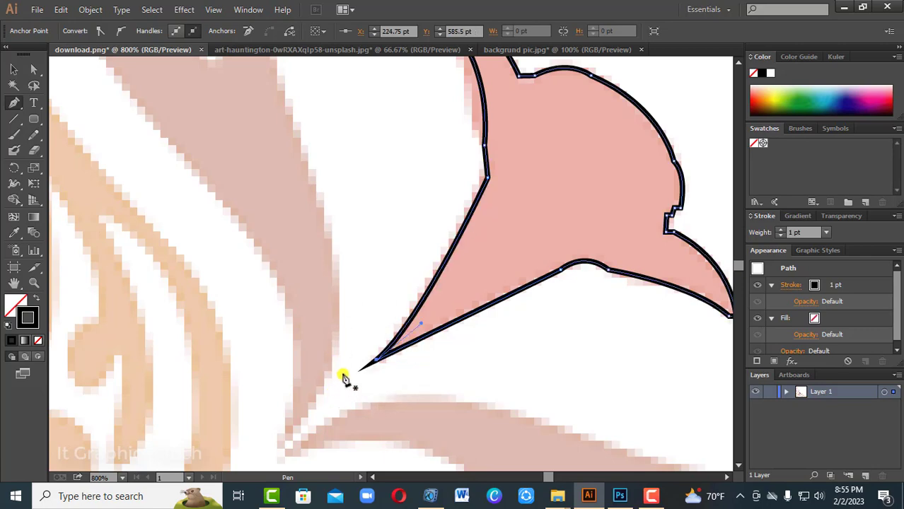
Deselect the closed flower outline and reselect it as a whole object with a selection marquee.
key("ctrl+minus")
key("ctrl+minus")
key("ctrl+minus")
key("ctrl+minus")
key("ctrl+minus")
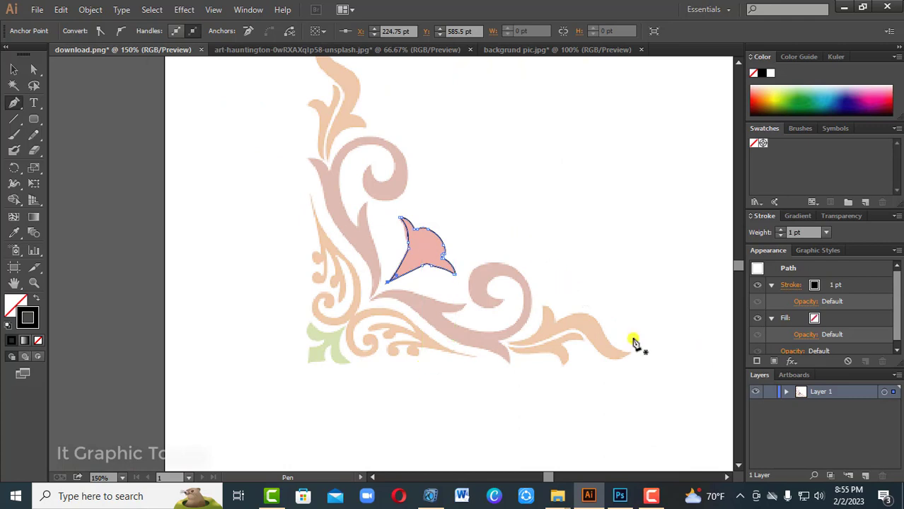
left_click(20, 68)
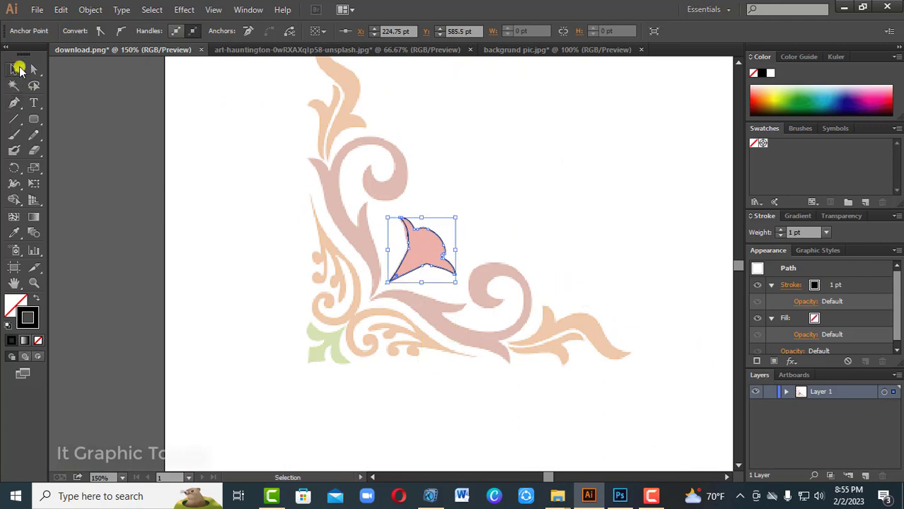
left_click(499, 233)
left_click_drag(487, 178, 384, 279)
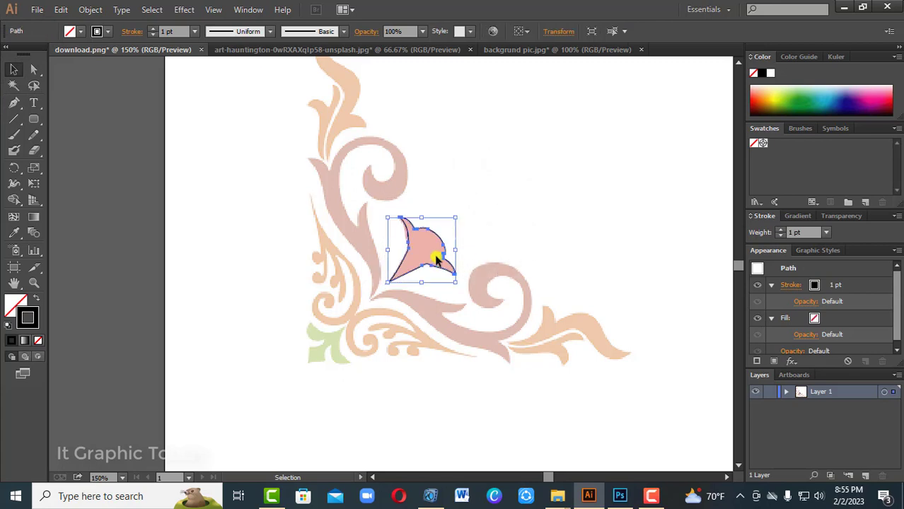
Place a copy of the flower outline in the blank area to the upper right of the flower and deselect it.
left_click_drag(446, 260, 581, 193)
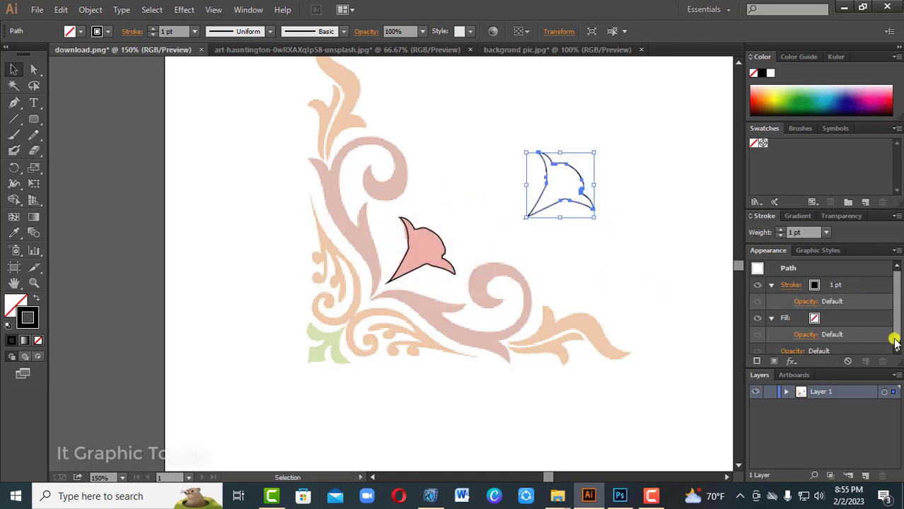
left_click(855, 216)
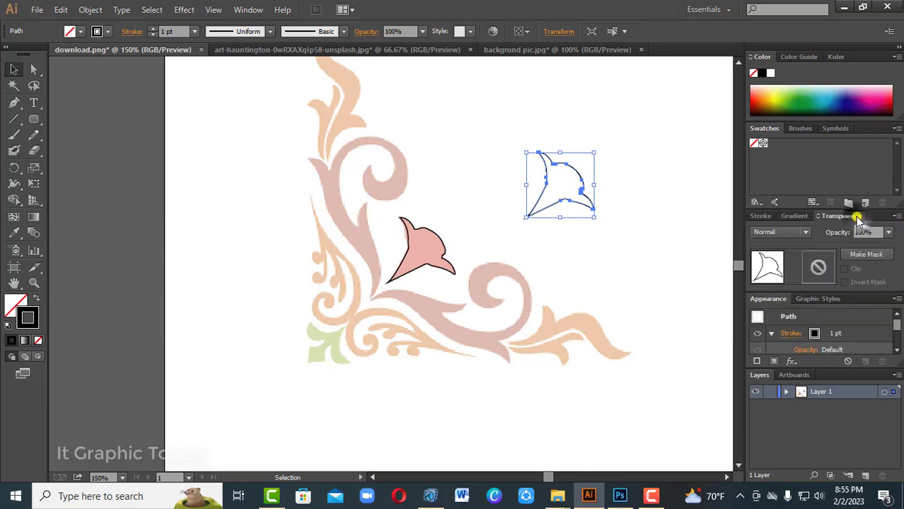
left_click(607, 227)
left_click(442, 237)
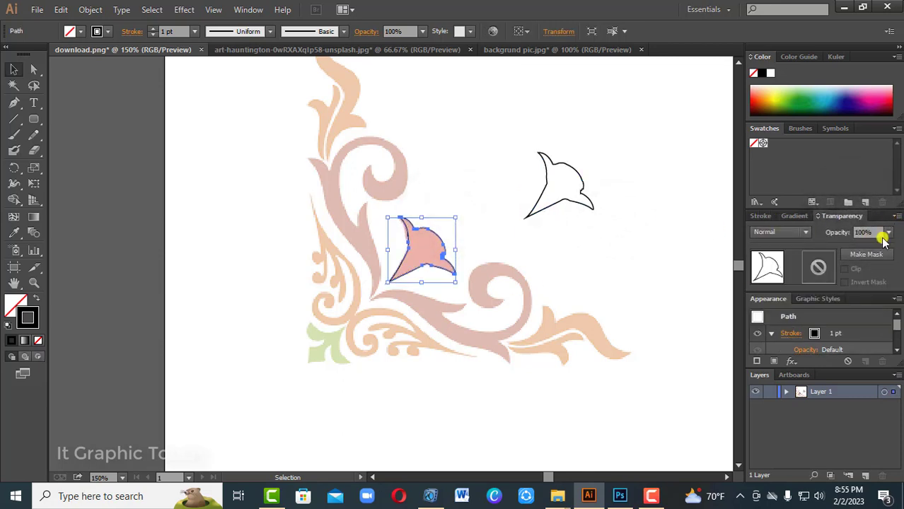
left_click(621, 256)
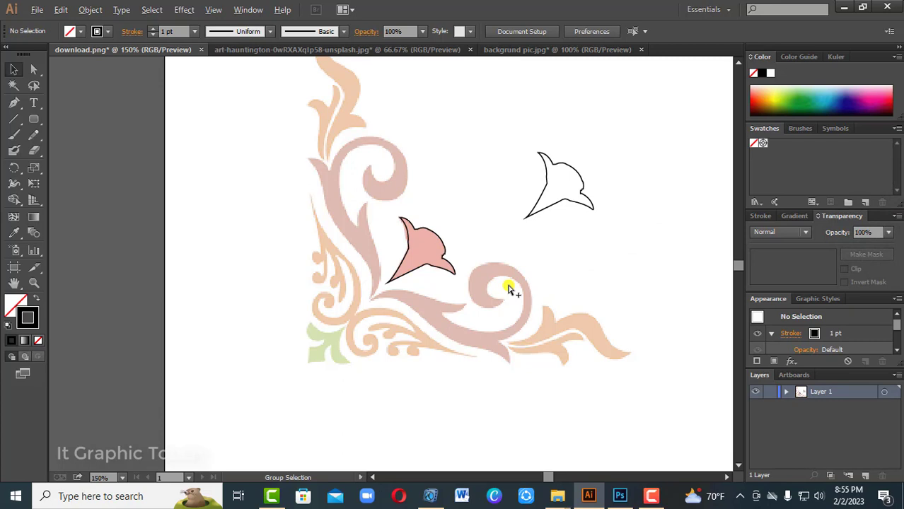
Restore the faded ornament image to 100% opacity and deselect it.
left_click(508, 290)
left_click(430, 416)
left_click(404, 324)
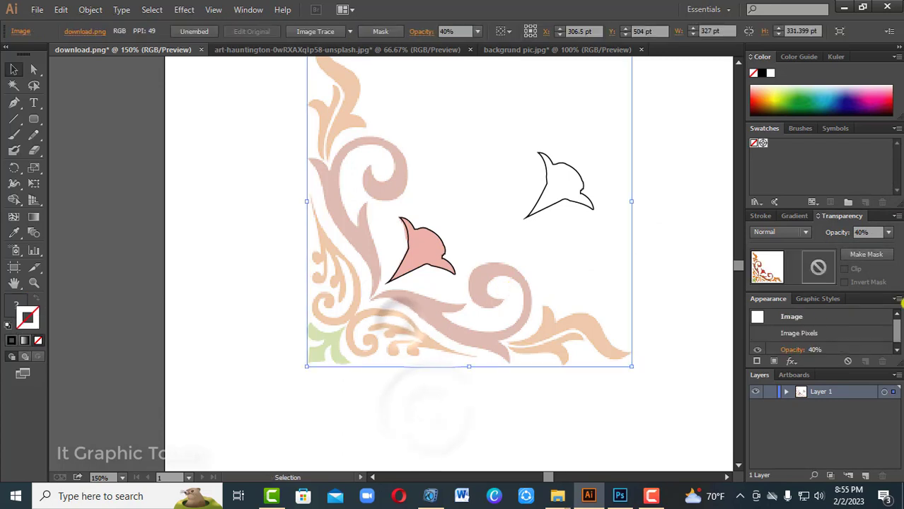
left_click(888, 233)
left_click(871, 392)
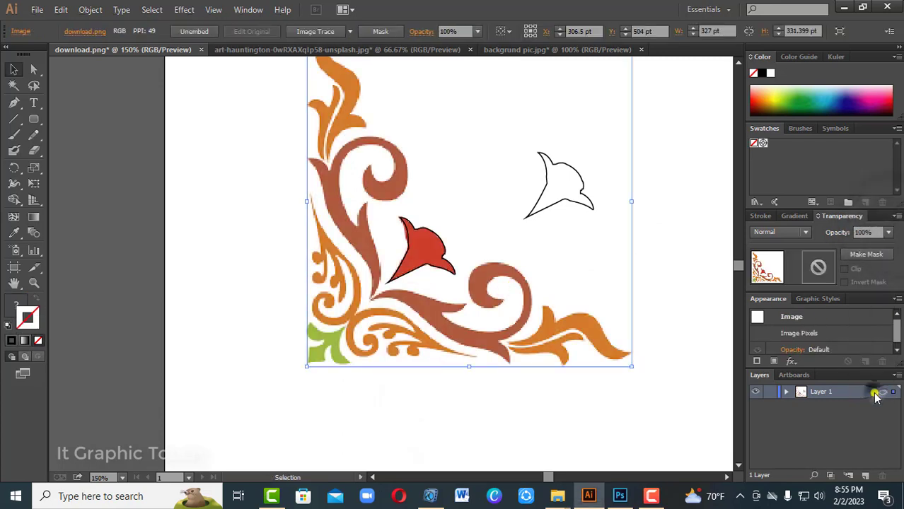
left_click(503, 417)
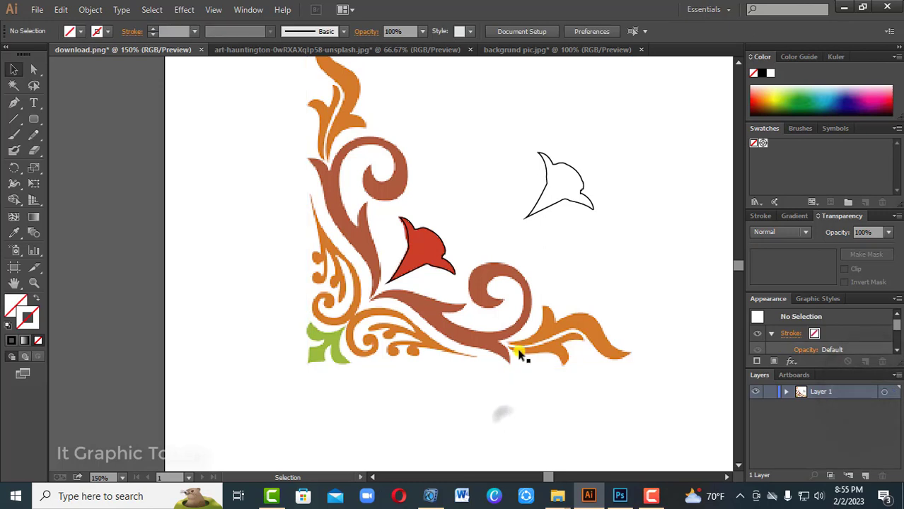
Fill the copied flower outline with the image flower's red, sampled with the Eyedropper, and deselect it.
left_click(564, 198)
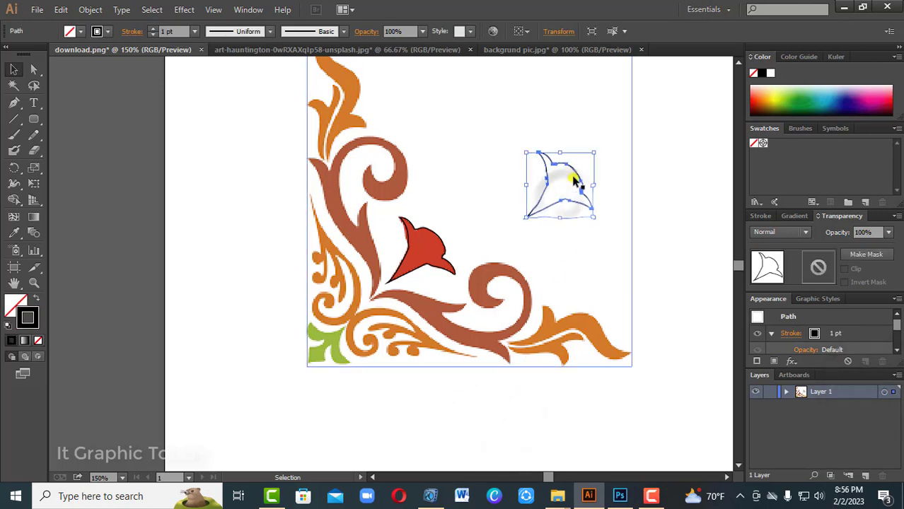
left_click(14, 307)
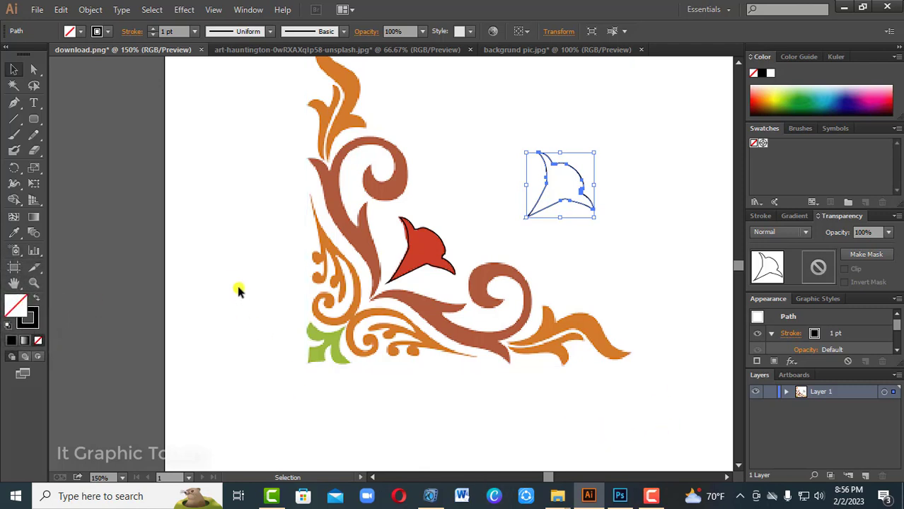
left_click(13, 234)
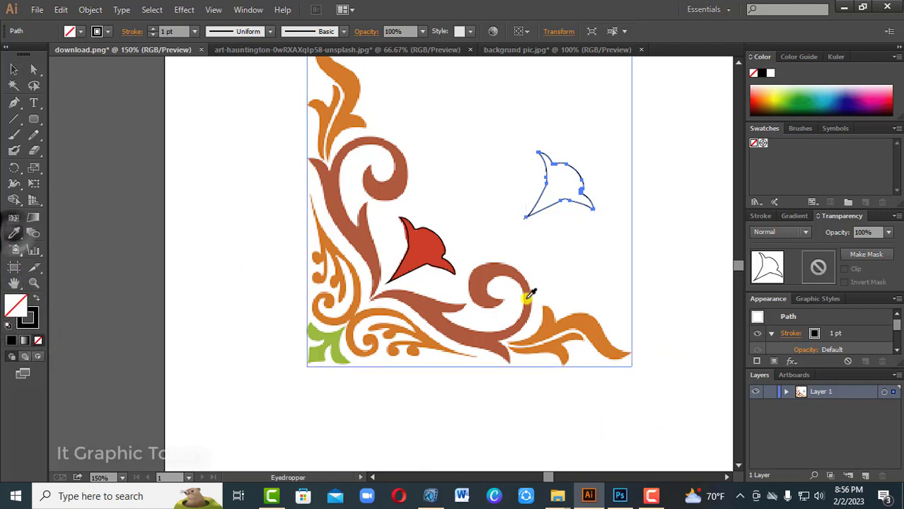
left_click(420, 249)
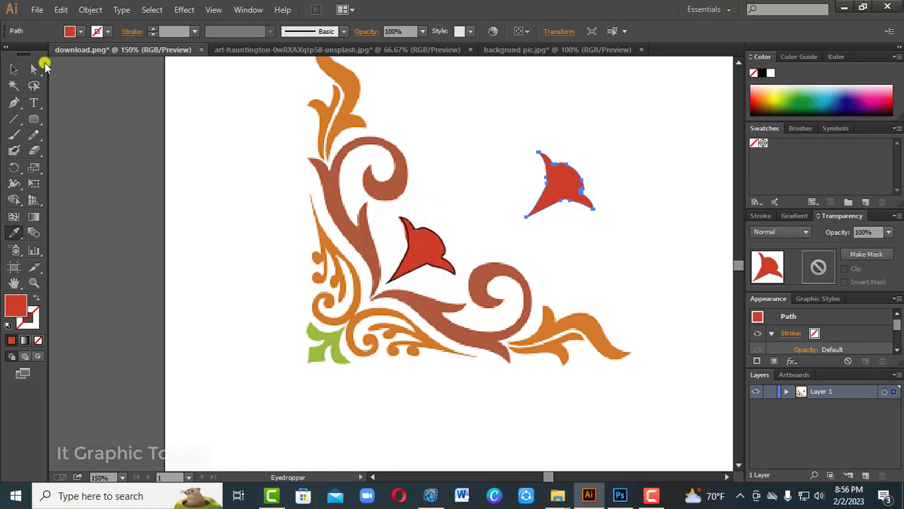
left_click(12, 70)
left_click(203, 176)
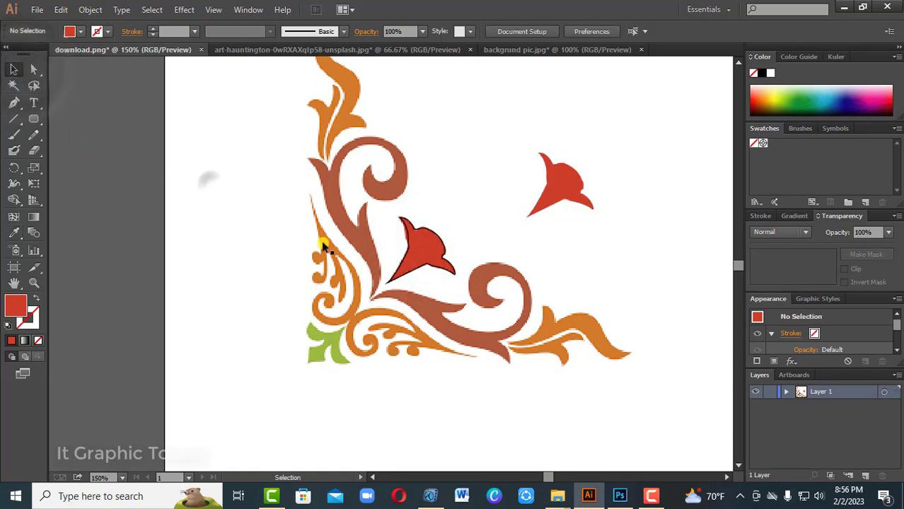
Nudge the ornament image slightly upward and move the red flower copy to the blank area left of the ornament.
left_click(567, 191)
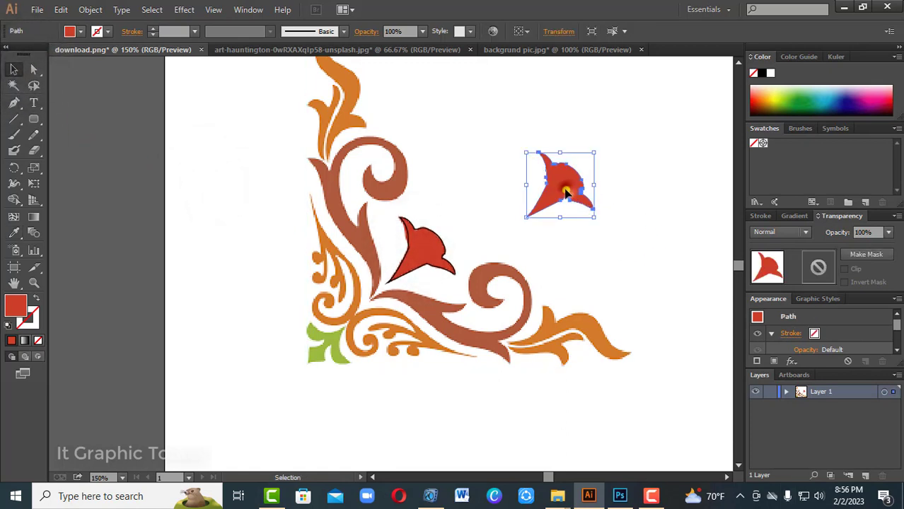
left_click(582, 239)
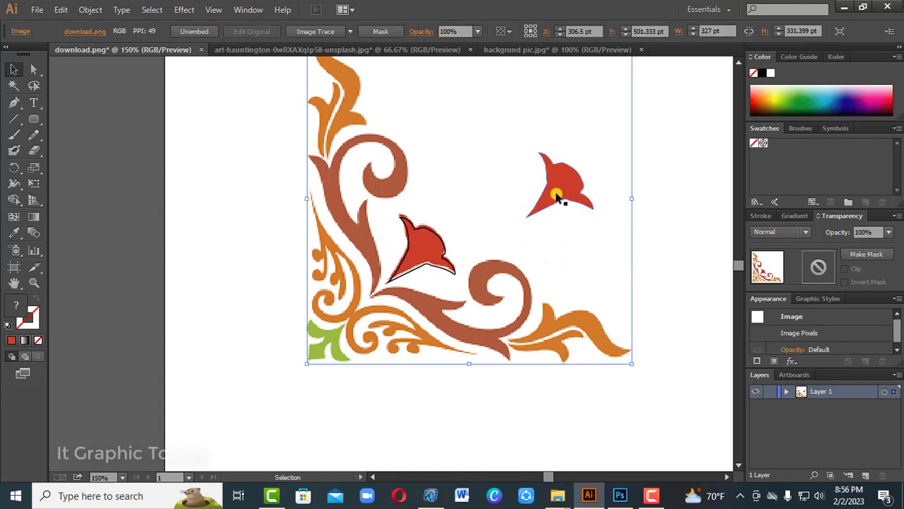
left_click_drag(557, 199, 256, 311)
left_click(251, 343)
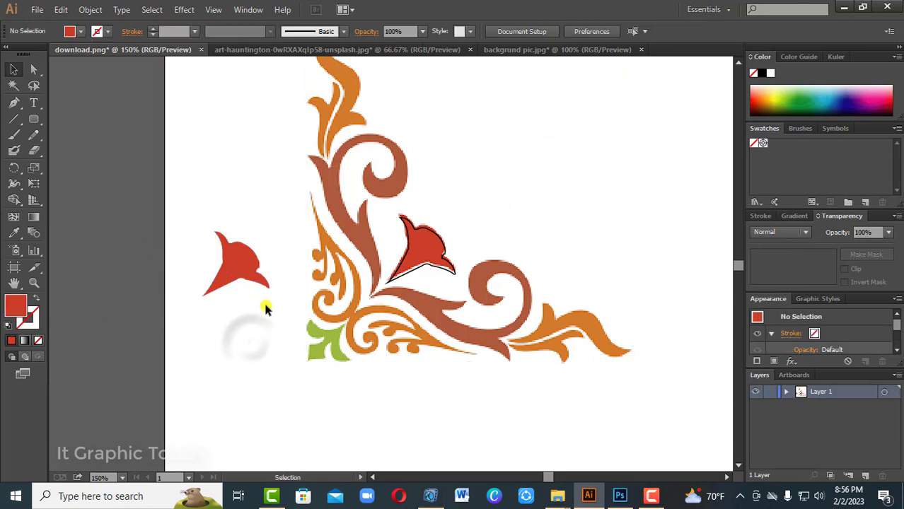
Enlarge the red flower copy proportionally from its center to about two and a half times its size.
left_click(237, 277)
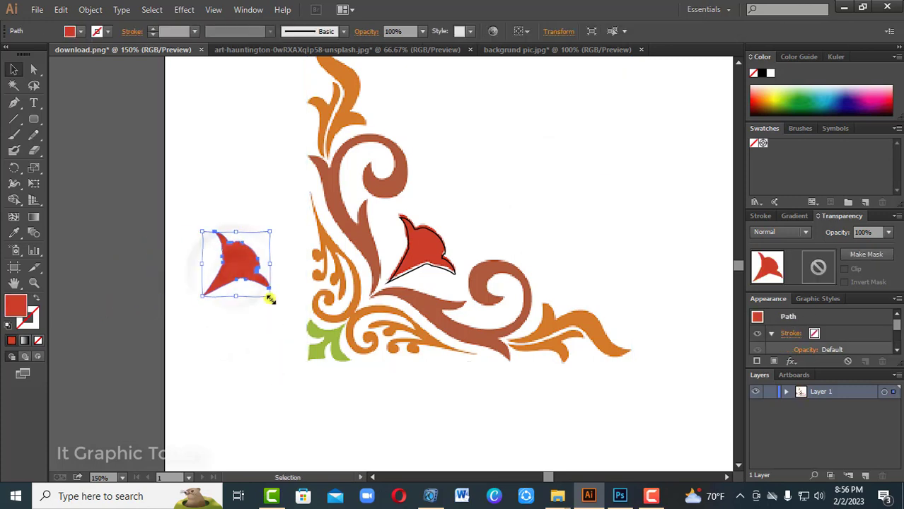
left_click_drag(270, 299, 322, 377)
left_click(245, 270)
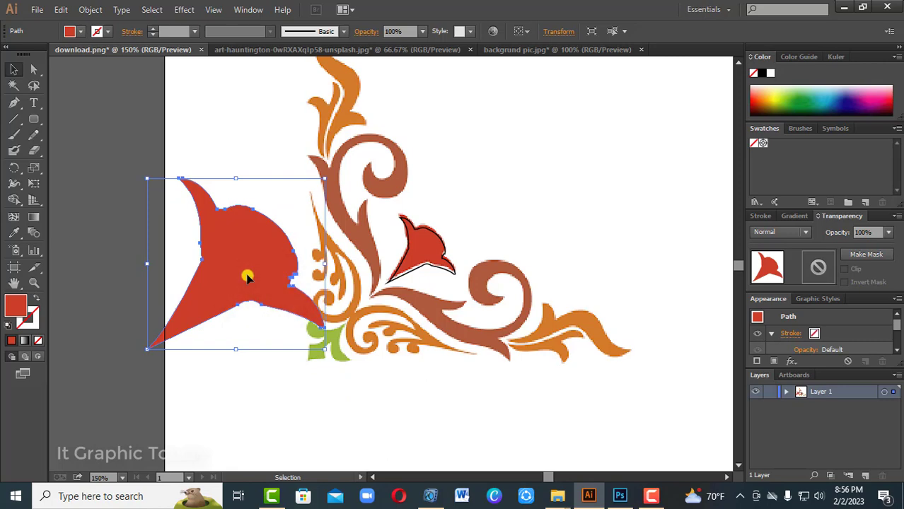
left_click(269, 395)
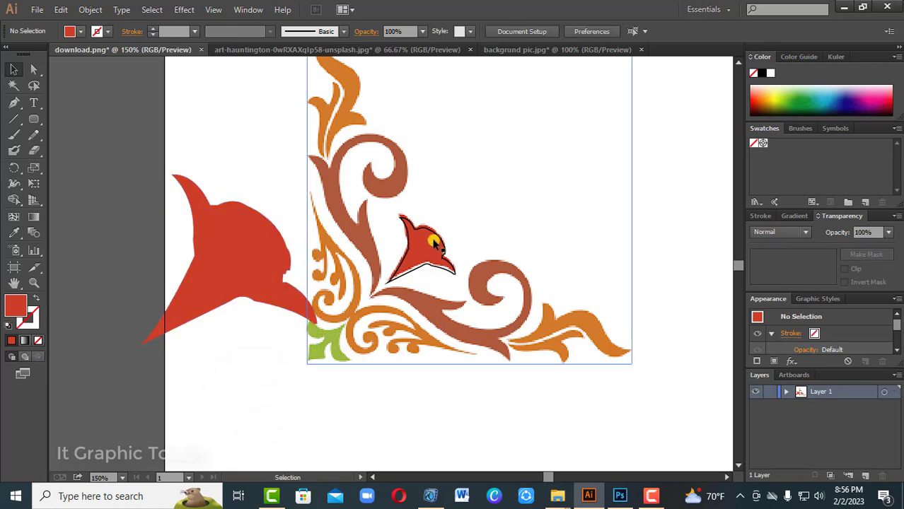
Examine the edges of the original ornament image at 400% and compare them with the enlarged vector flower.
left_click(354, 230)
key("ctrl+plus")
key("ctrl+plus")
key("ctrl+plus")
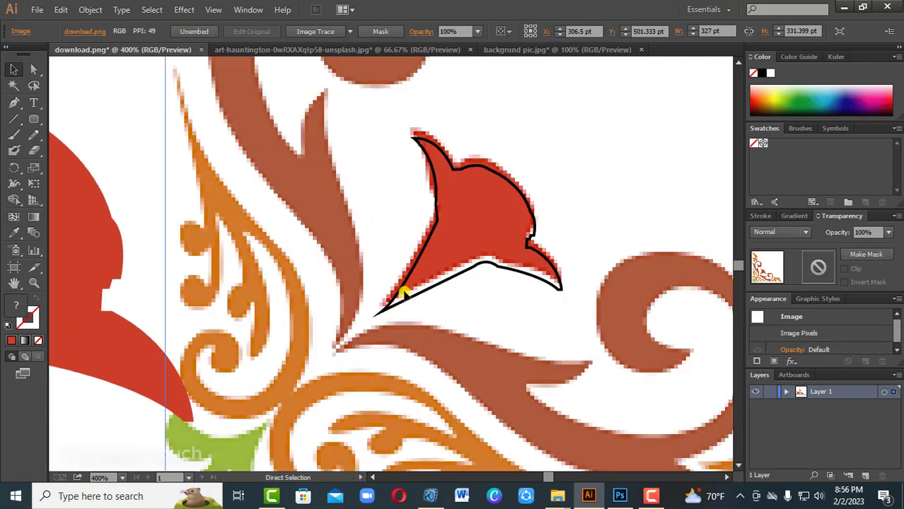
key("ctrl+minus")
key("ctrl+minus")
key("ctrl+minus")
key("ctrl+minus")
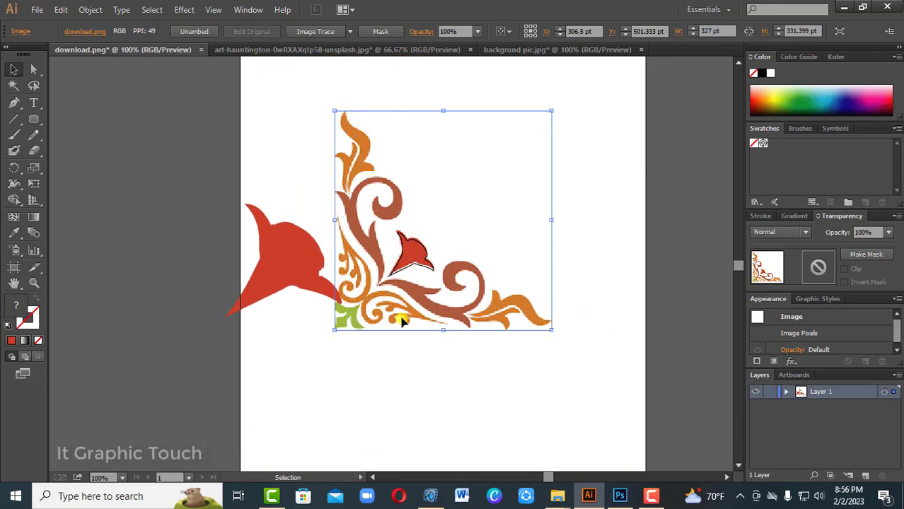
left_click(302, 291)
left_click(308, 352)
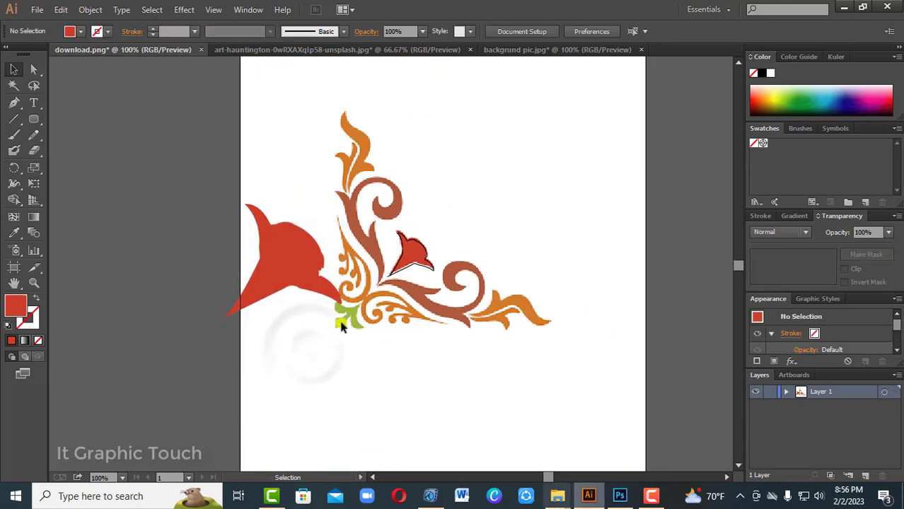
Look at the blue background document, then switch to the portrait photo document and deselect its image.
left_click(526, 51)
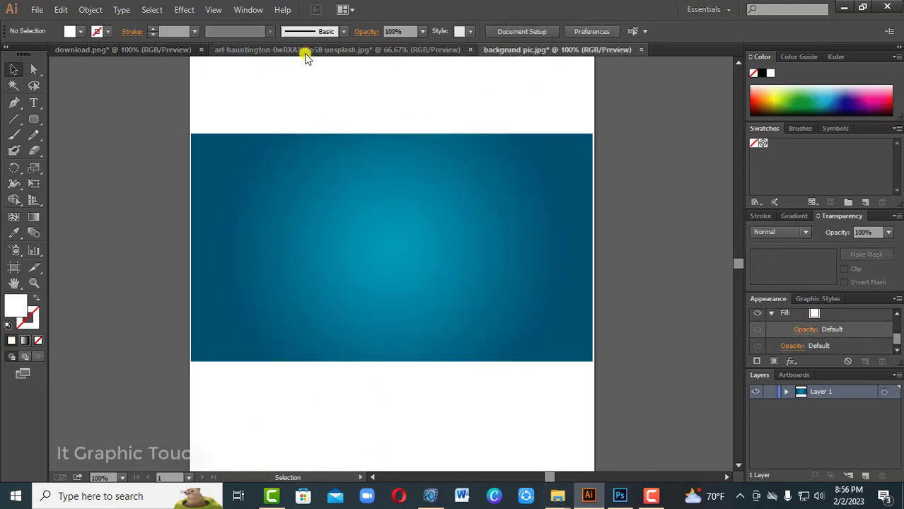
left_click(307, 51)
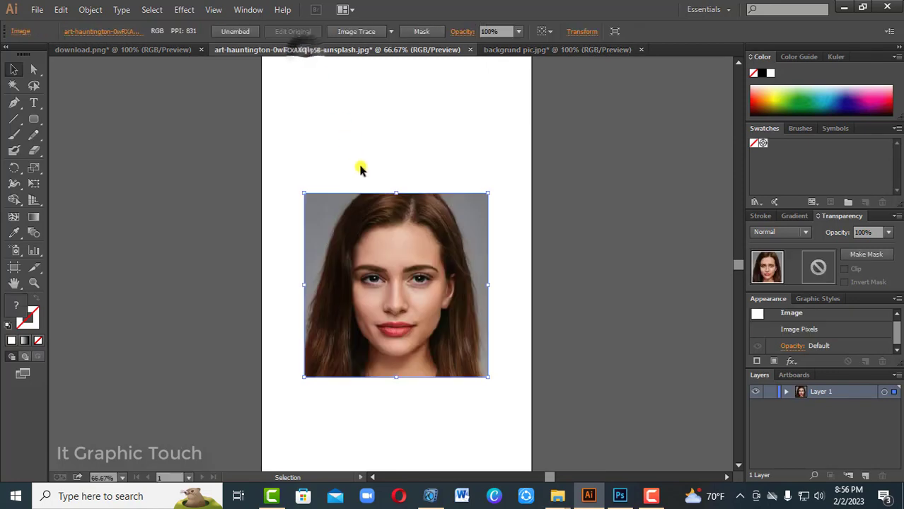
left_click(525, 254)
left_click(424, 252)
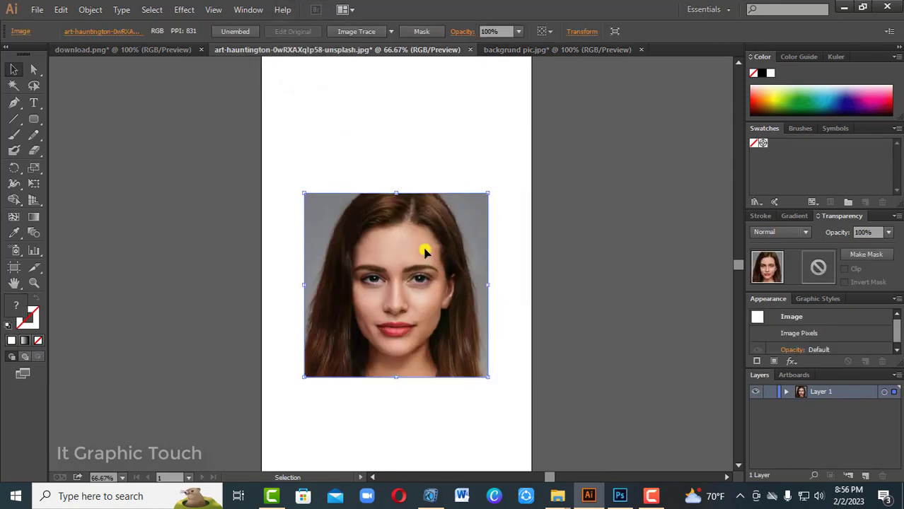
key("ctrl+shift+a")
left_click_drag(410, 306, 392, 268)
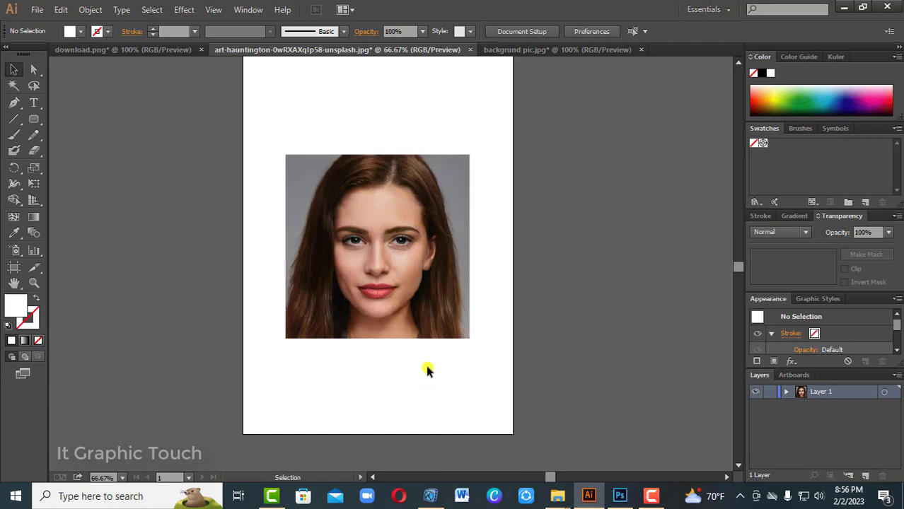
Start a Pen path at the photo's lower-left corner, follow the left hair edge and curve it to the top edge, dropping the outgoing handle.
left_click(12, 106)
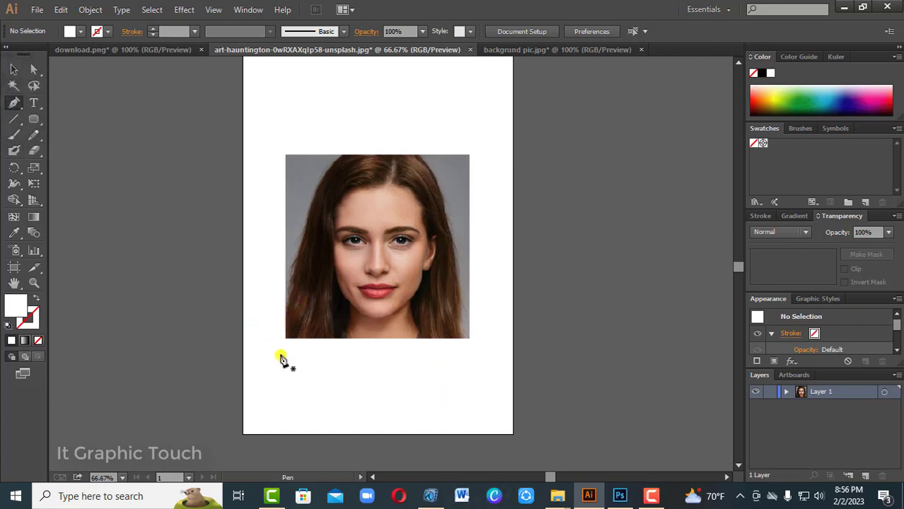
left_click(286, 338)
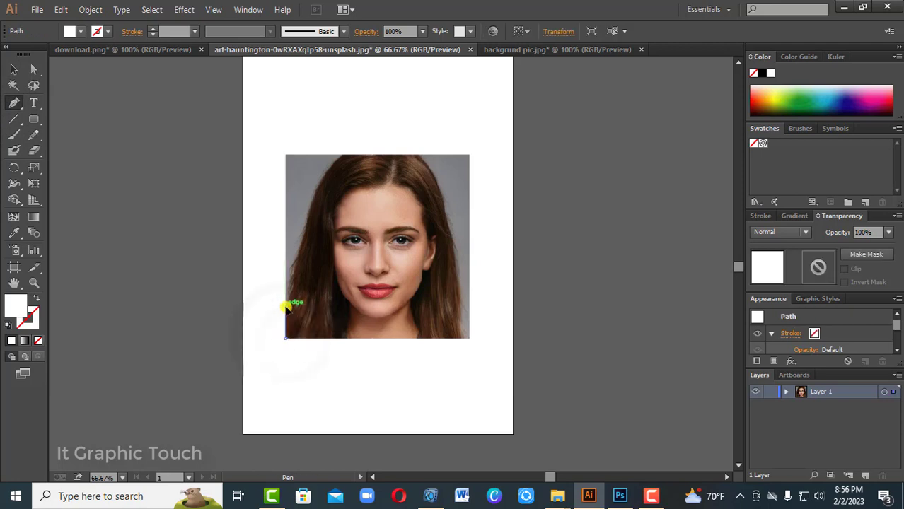
left_click(286, 307)
left_click(296, 266)
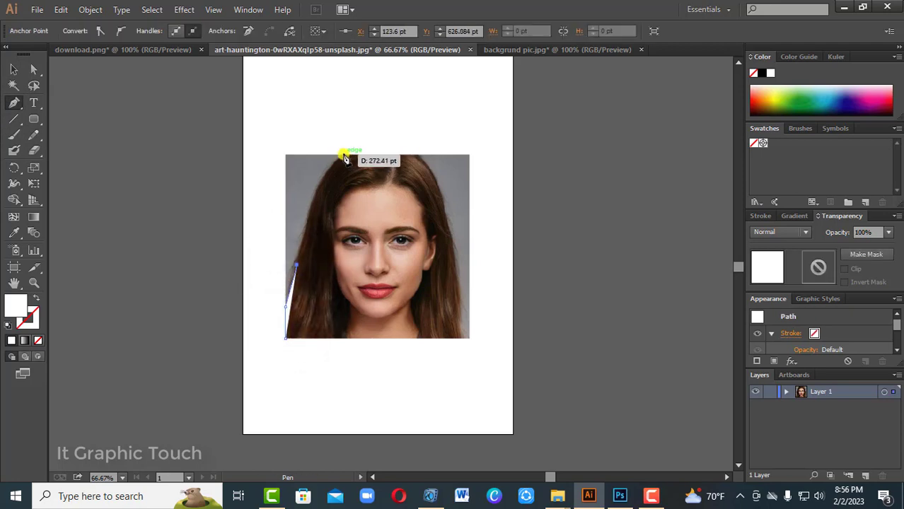
left_click_drag(342, 155, 377, 135)
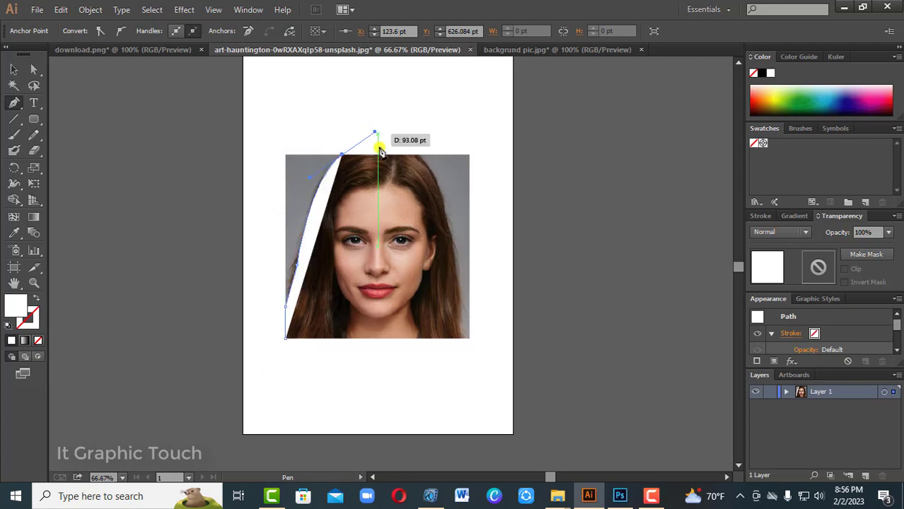
left_click(343, 155)
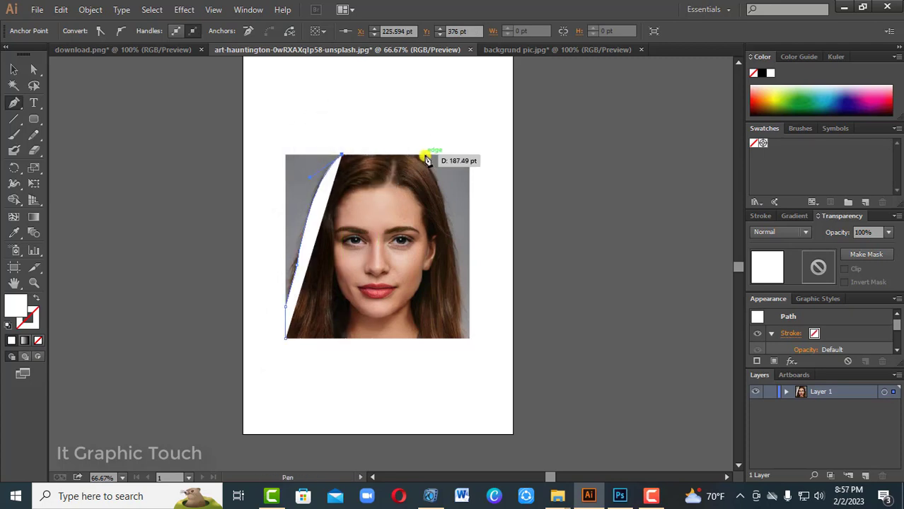
Continue the path straight across the top of the head and curve it down the right hair edge to the photo's bottom.
left_click_drag(419, 155, 448, 432)
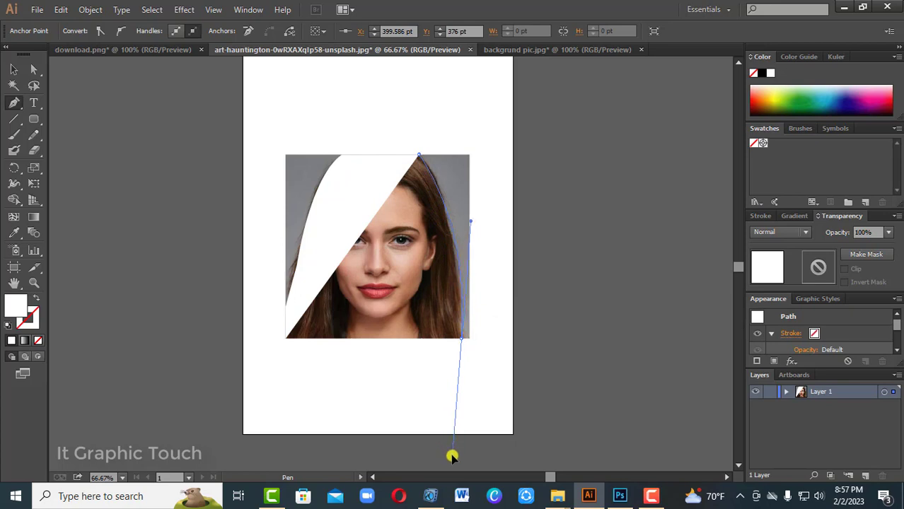
left_click_drag(452, 457, 452, 453)
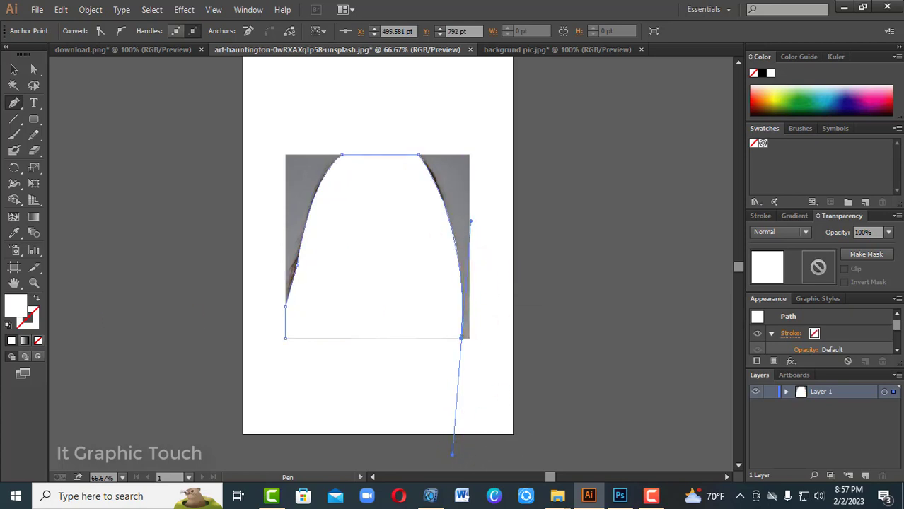
Swap the path's fill and stroke, drop the last outgoing handle, and close the path straight along the photo's bottom edge.
left_click(36, 300)
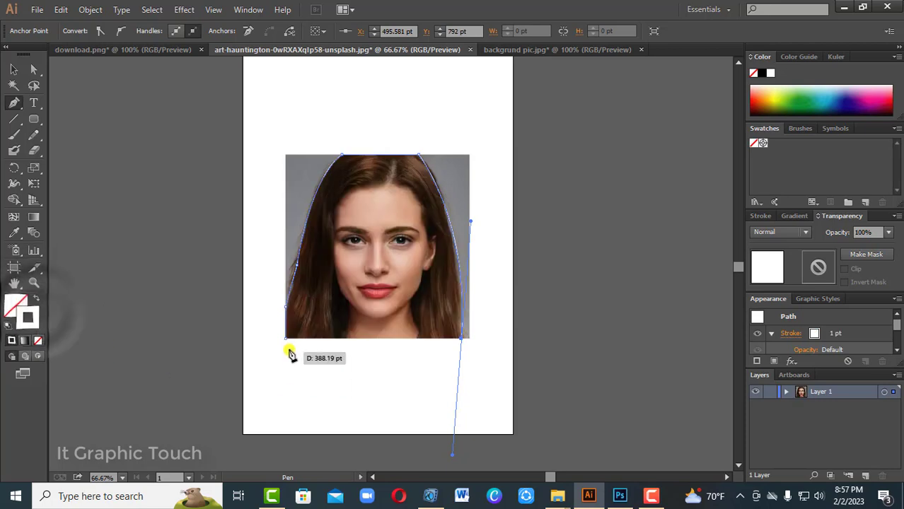
left_click(461, 339)
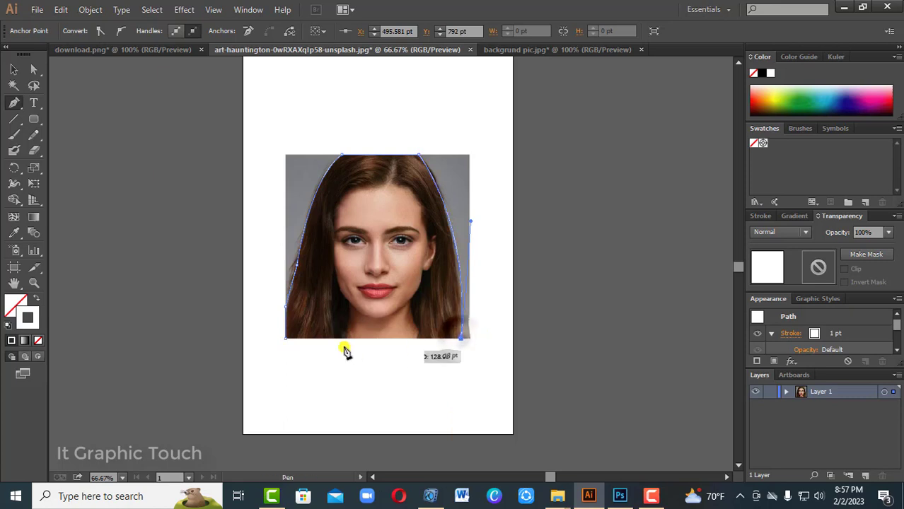
left_click(286, 339)
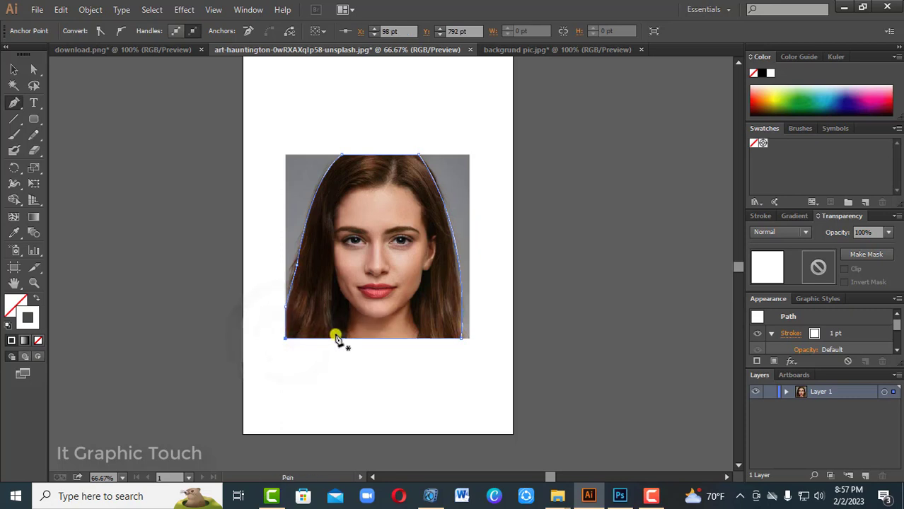
Unlock the portrait photo and check that the photo and the traced outline can each be selected.
left_click(15, 71)
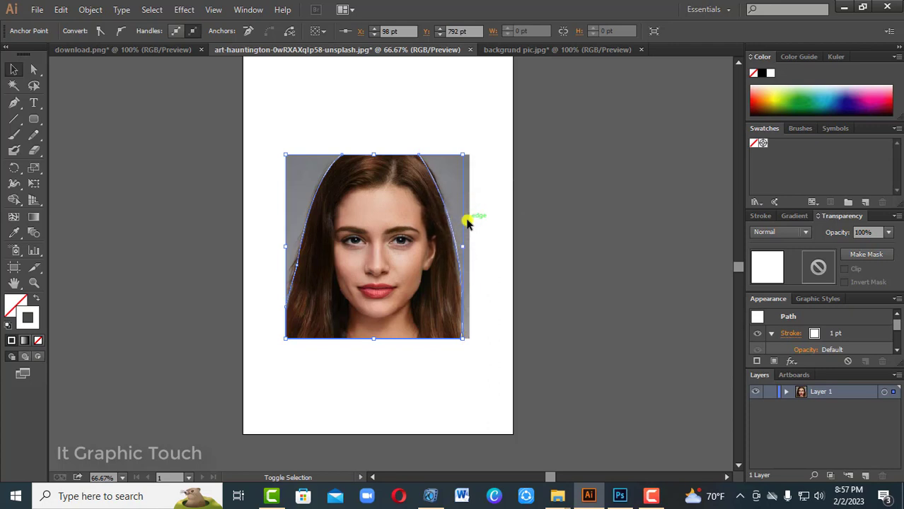
key("ctrl+alt+[")
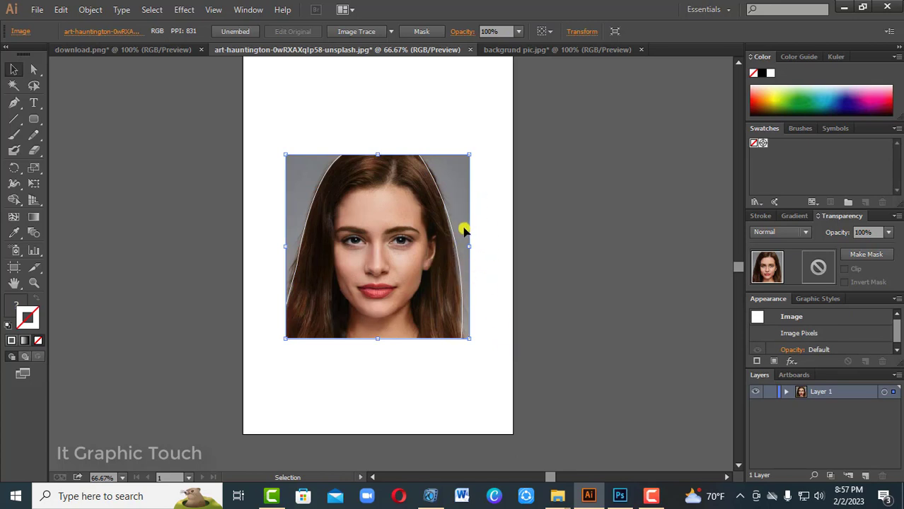
left_click(309, 217)
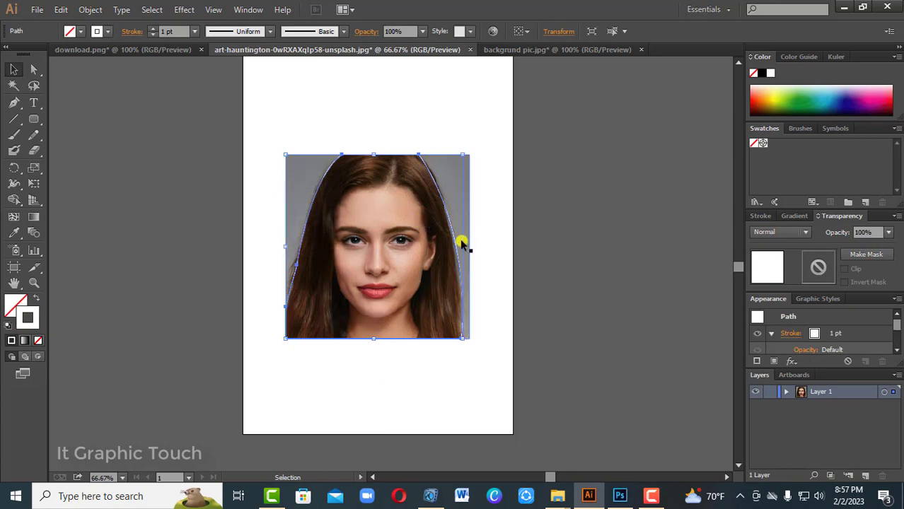
left_click(401, 256)
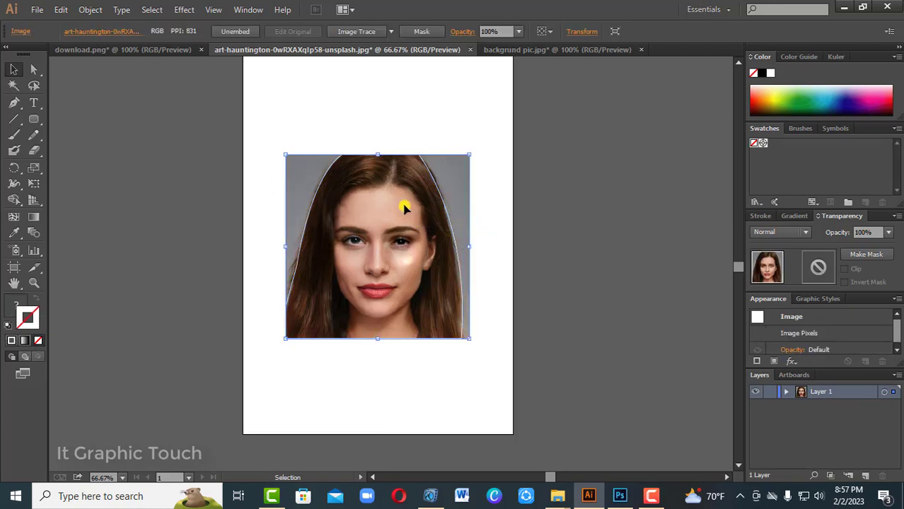
Select the traced outline together with the portrait photo, make a clipping mask from them, and deselect the result.
left_click(320, 182)
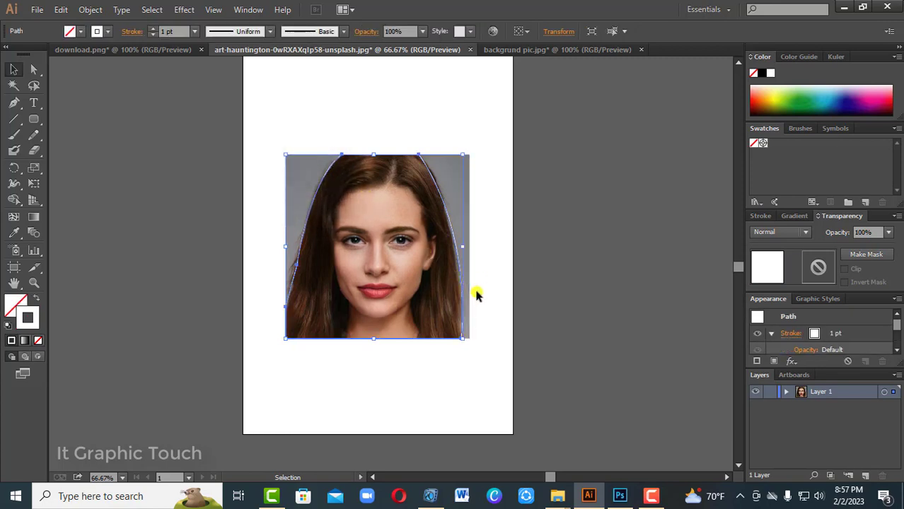
left_click(468, 217, "shift")
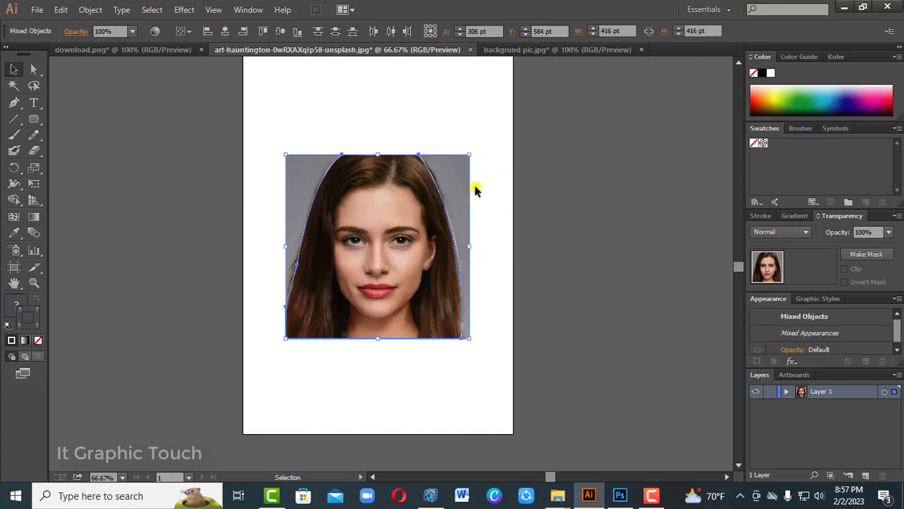
right_click(453, 197)
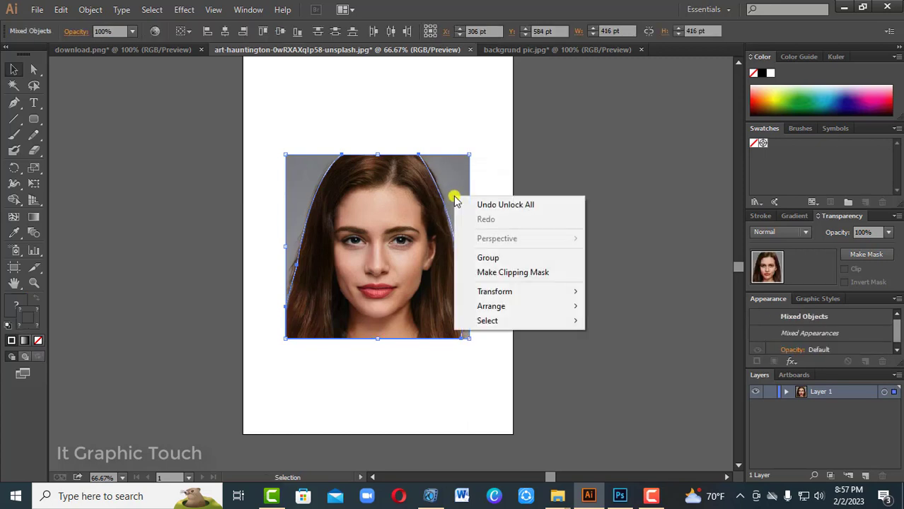
left_click(507, 273)
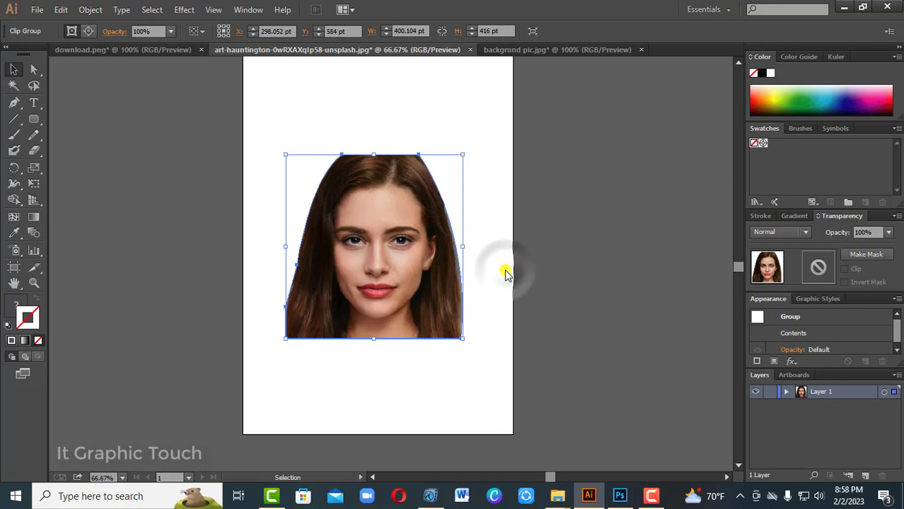
left_click(557, 237)
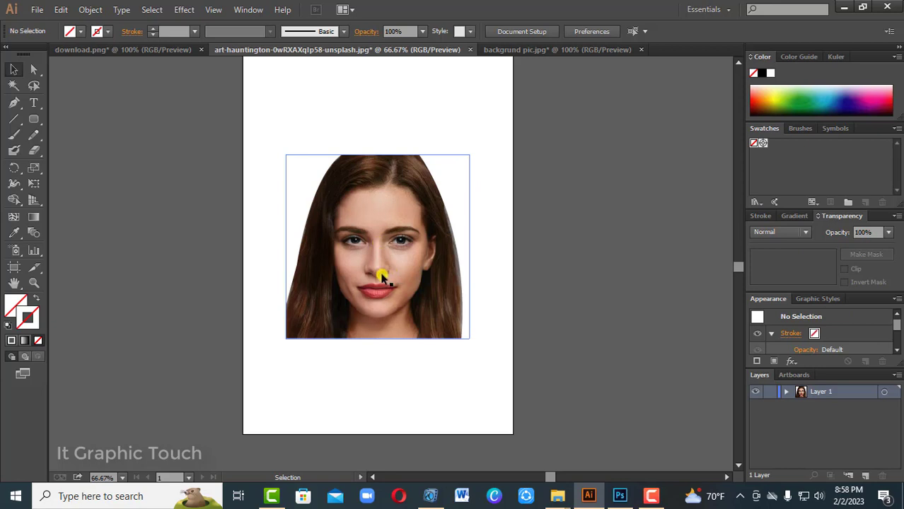
Move the clipped portrait from its document onto the blue background in the backgrund pic.jpg document.
left_click_drag(381, 278, 403, 326)
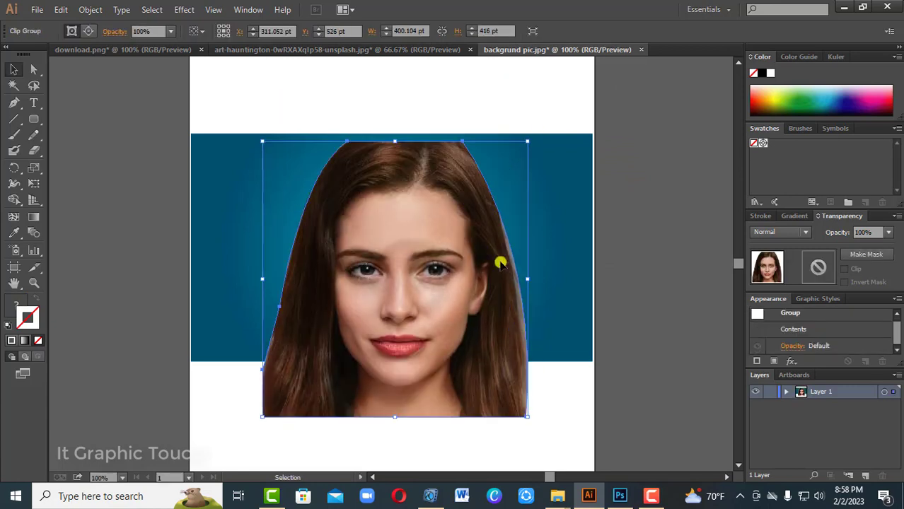
key("ctrl+minus")
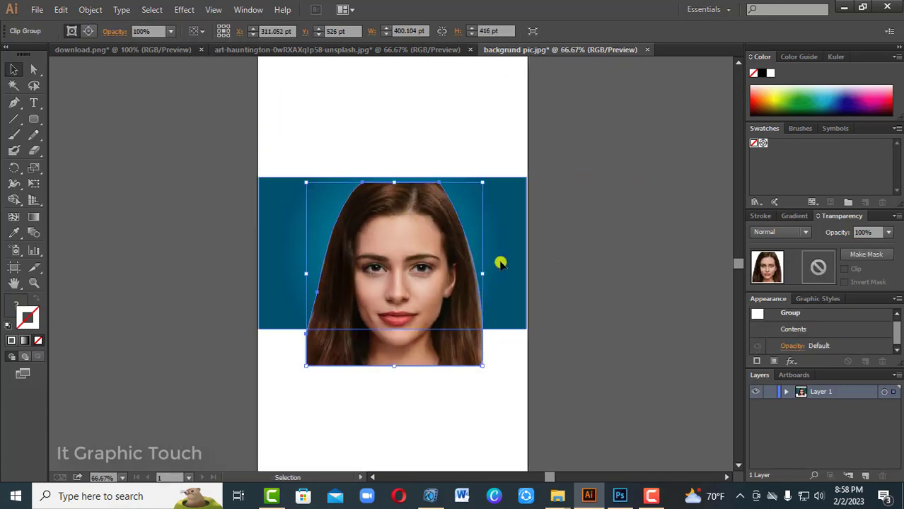
key("ctrl+plus")
key("ctrl+plus")
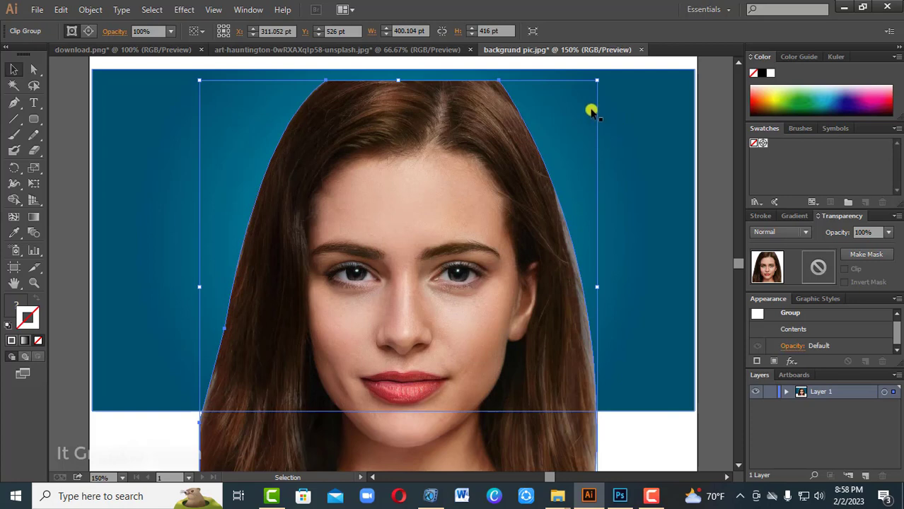
Scale the clipped portrait down to about 264 × 275 pt and set its base on the blue background's bottom edge.
left_click_drag(597, 81, 532, 160)
left_click_drag(456, 313, 459, 283)
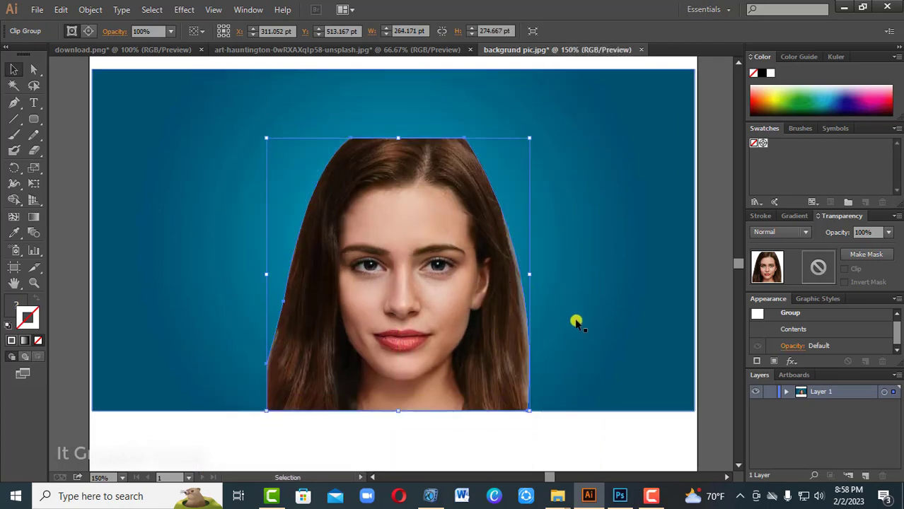
left_click(624, 329)
key("ctrl")
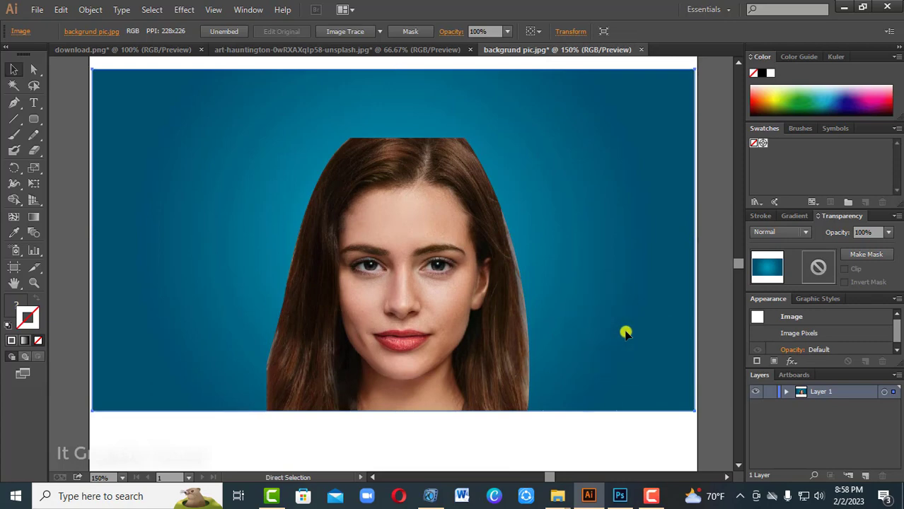
key("ctrl+plus")
key("ctrl+minus")
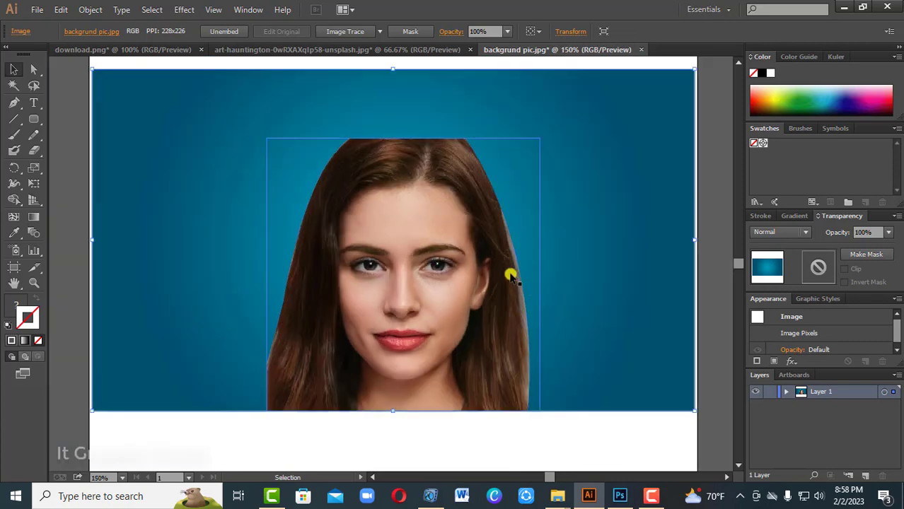
Move the portrait up to the blue background's top edge, scale it to about 252 × 262 pt and nudge it flush with that edge.
left_click_drag(460, 274, 459, 202)
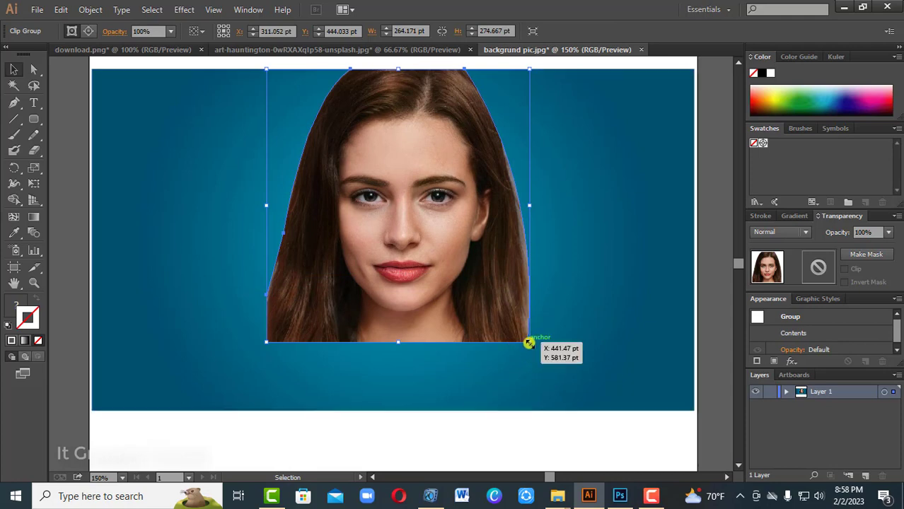
left_click_drag(529, 343, 521, 395)
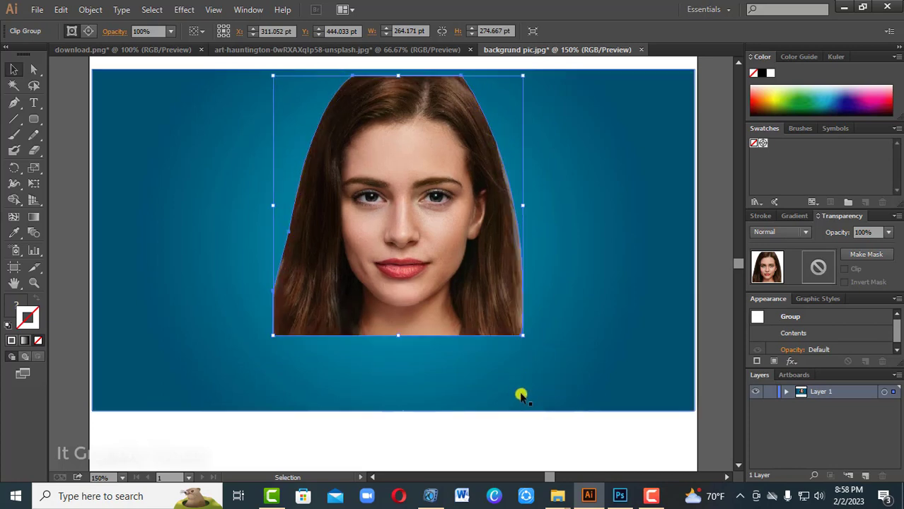
key("ctrl+z")
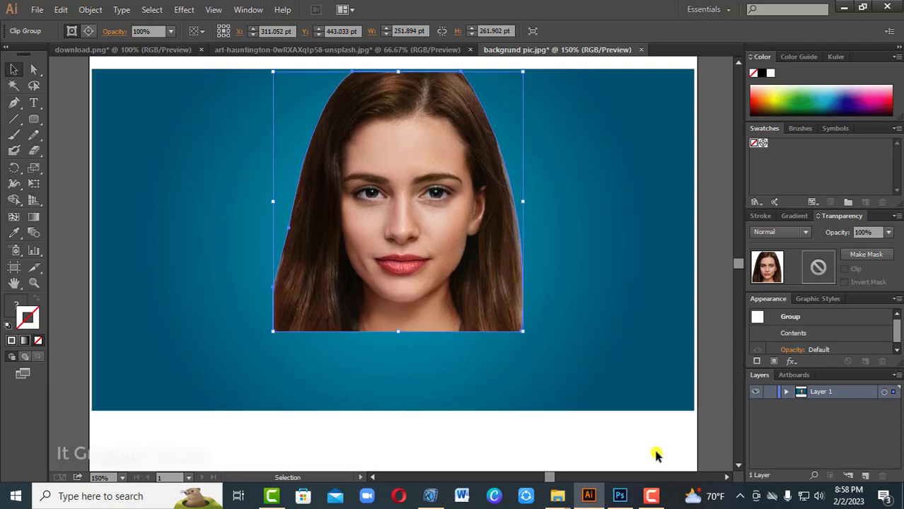
key("Up")
key("Up")
key("Up")
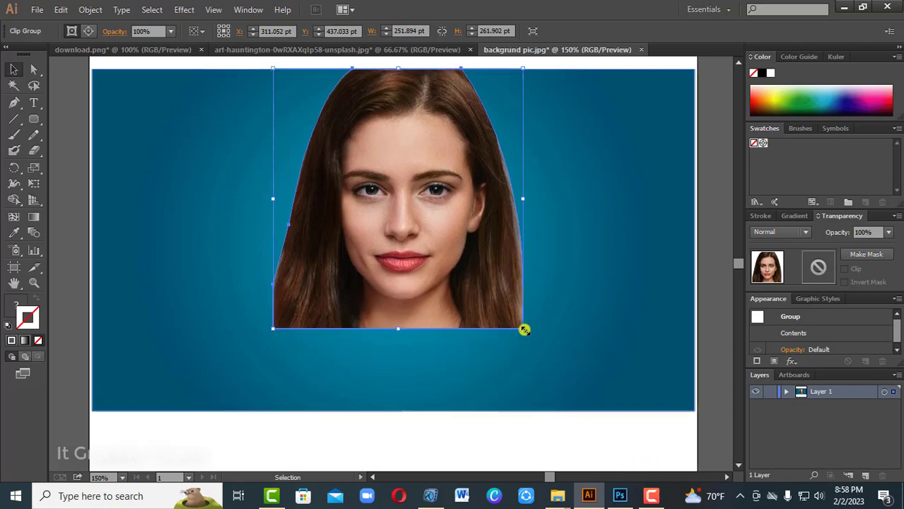
Enlarge the portrait proportionally from its upper-left corner until it spans the blue background's full height, and deselect it.
left_click_drag(524, 330, 603, 419)
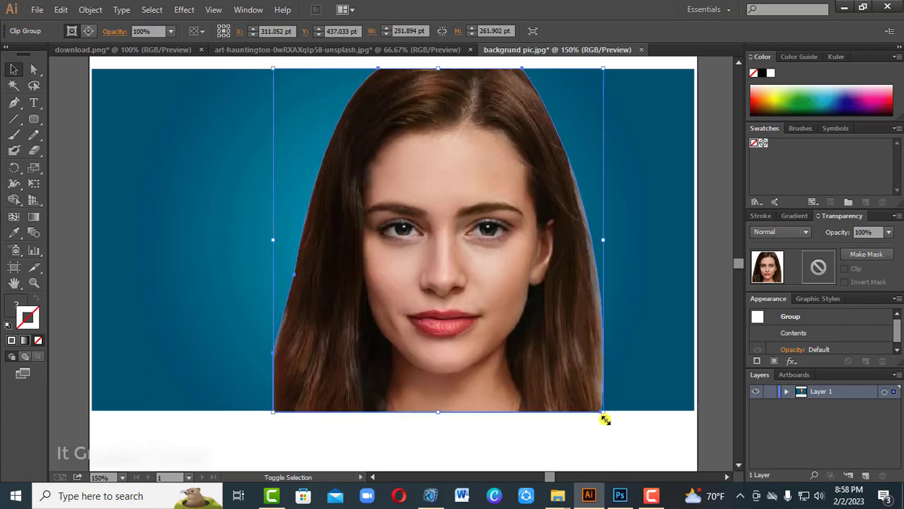
left_click(628, 433)
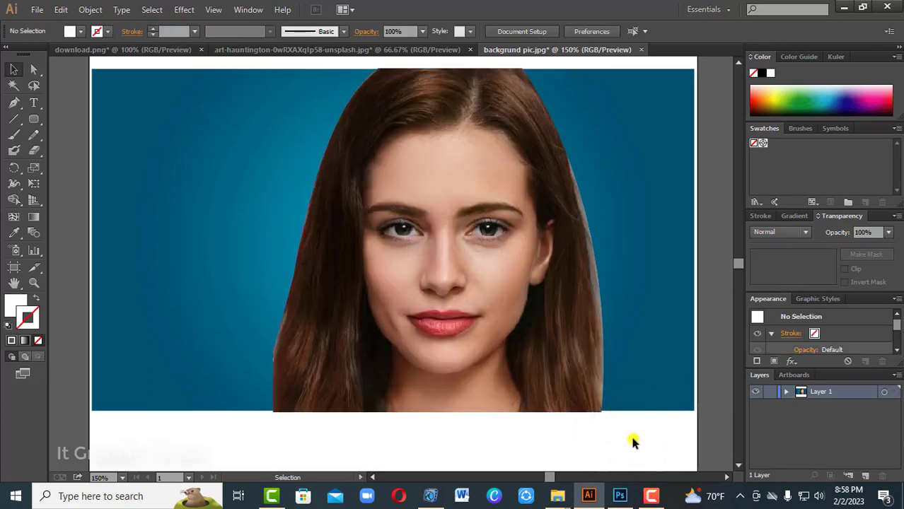
key("minus")
key("ctrl+minus")
key("ctrl+minus")
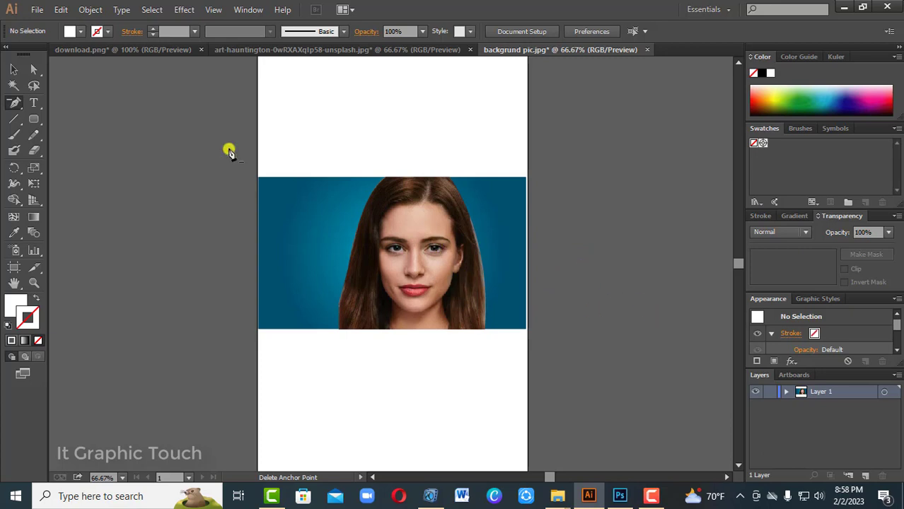
Select the portrait and the blue background together, move them off the artboard to its left, and deselect them.
left_click(35, 70)
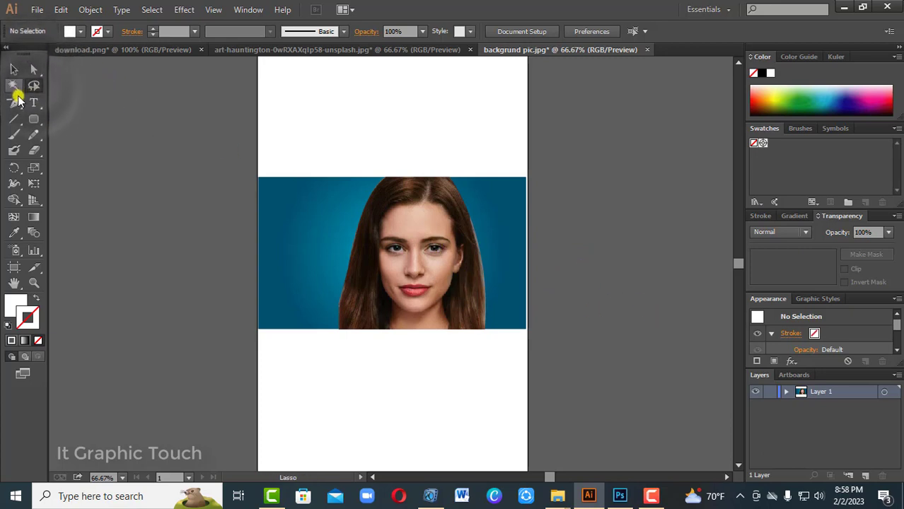
left_click_drag(15, 102, 74, 105)
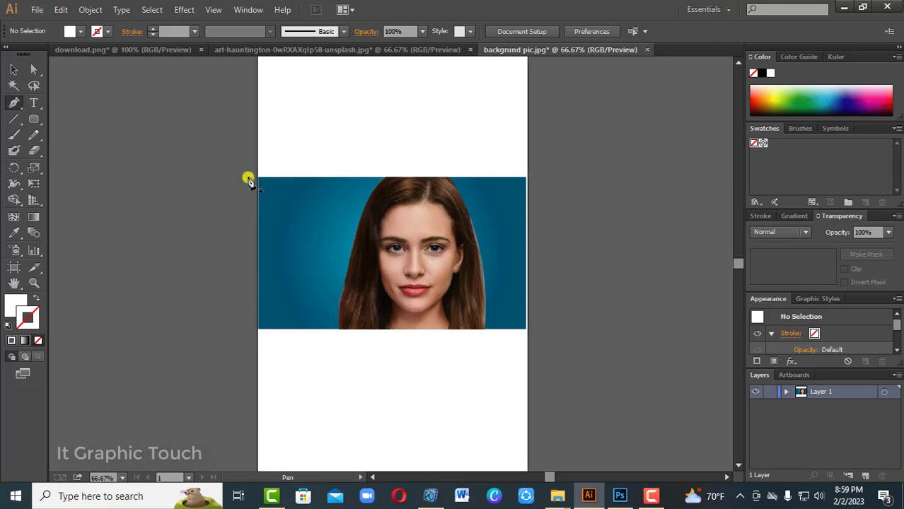
left_click(14, 69)
left_click_drag(224, 157, 470, 307)
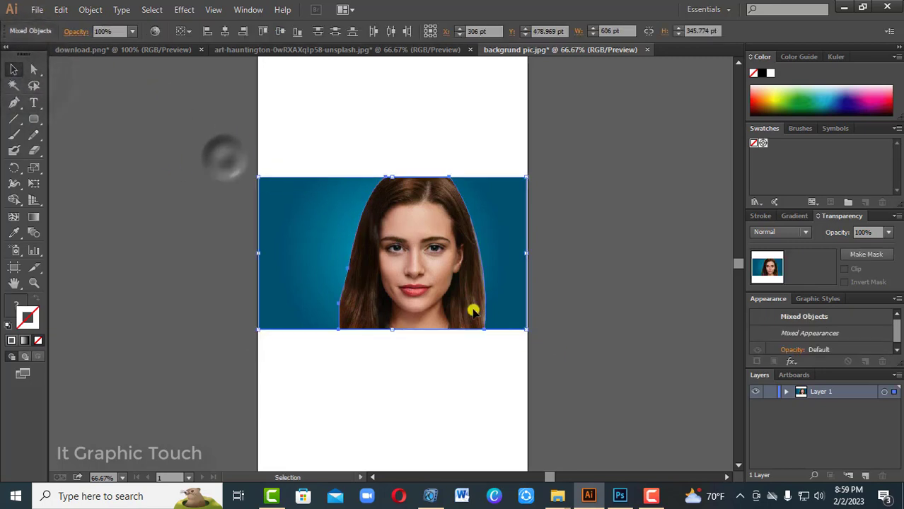
left_click_drag(429, 278, 187, 227)
left_click(209, 339)
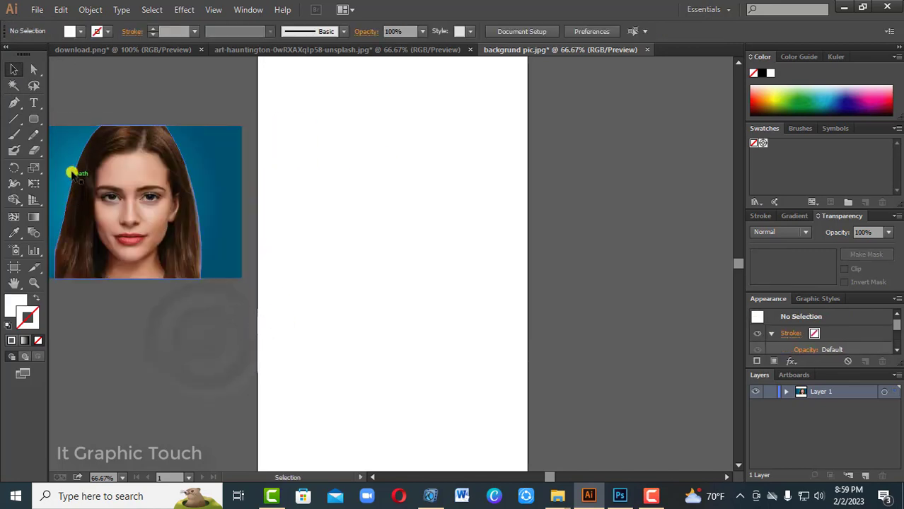
Draw a circle outward from the artboard's middle area with the Ellipse tool and fill it with red.
left_click_drag(29, 123, 80, 149)
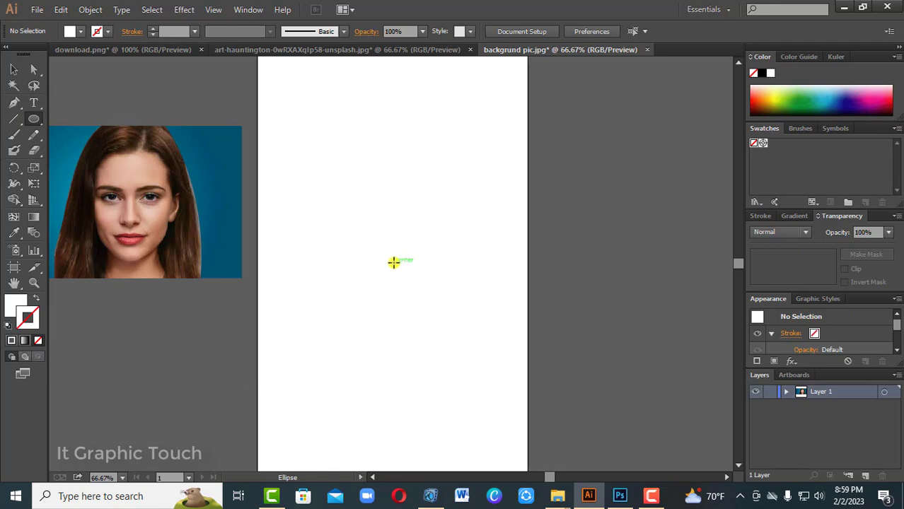
left_click_drag(393, 262, 482, 355)
left_click(14, 69)
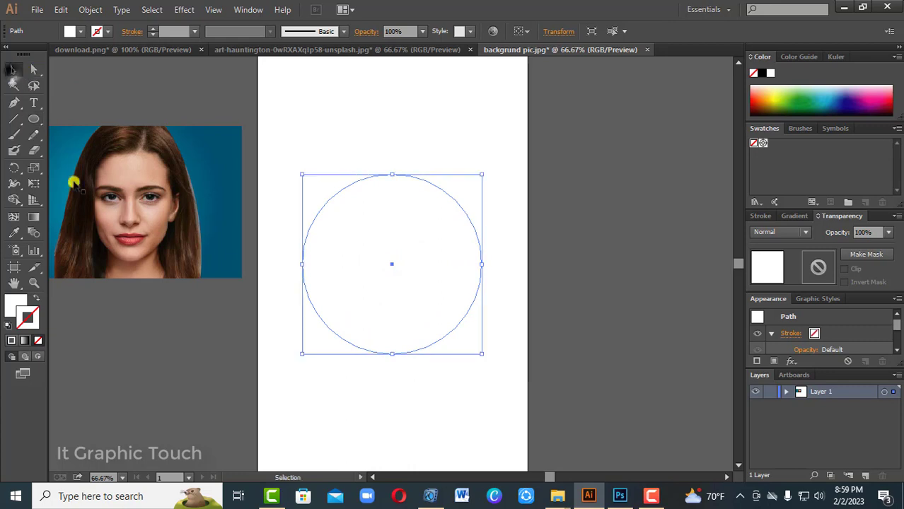
left_click(10, 302)
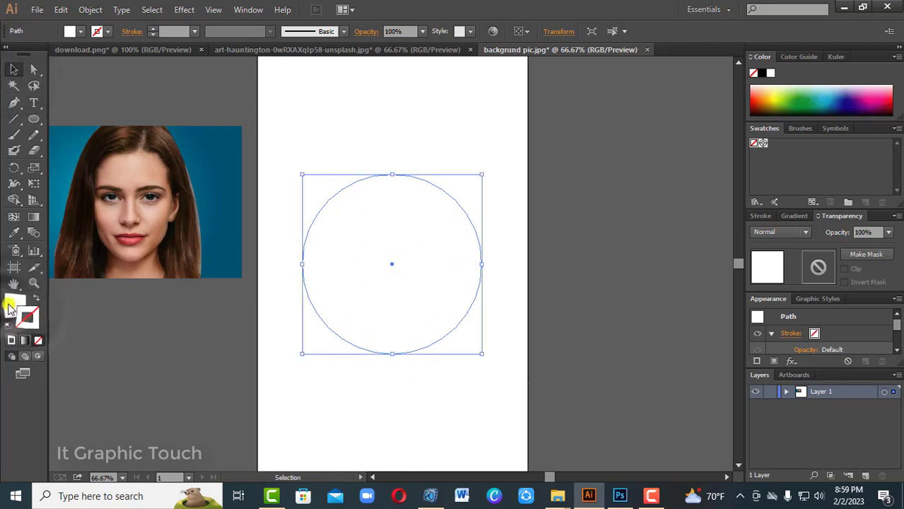
left_click(767, 101)
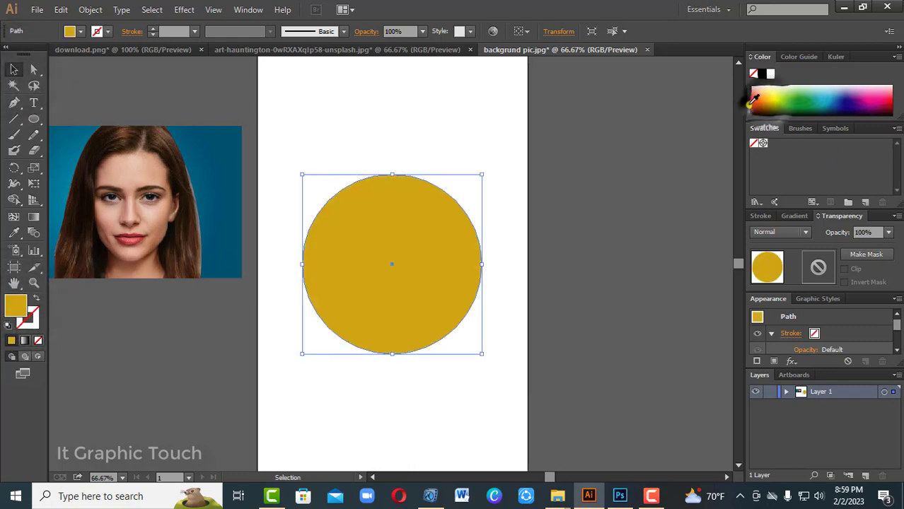
left_click(752, 101)
left_click(752, 92)
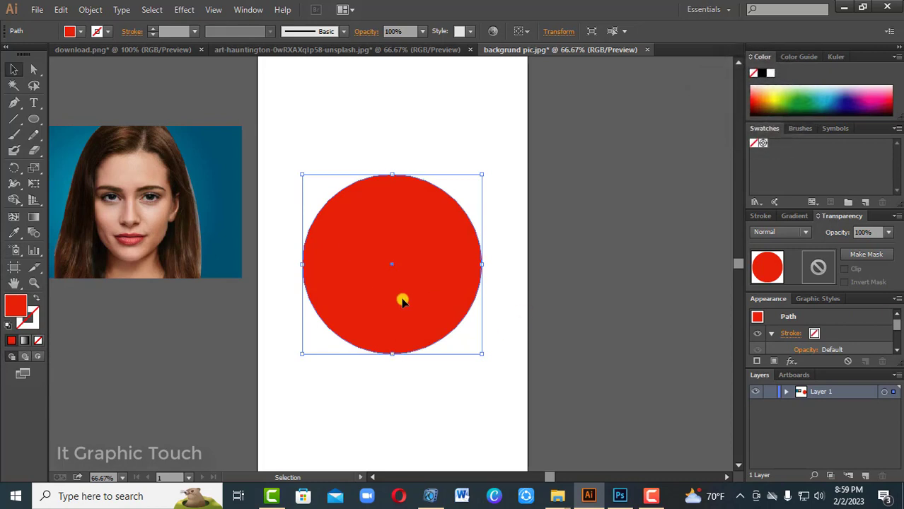
left_click(16, 104)
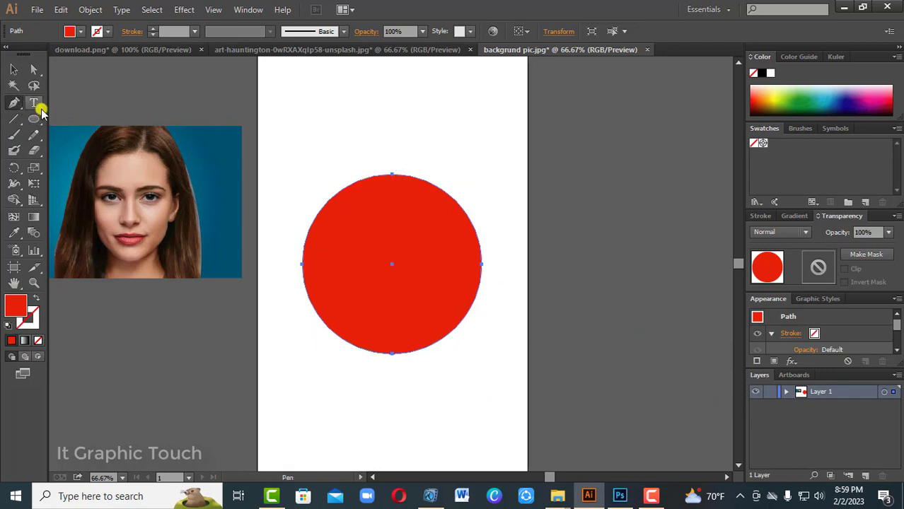
left_click(15, 104)
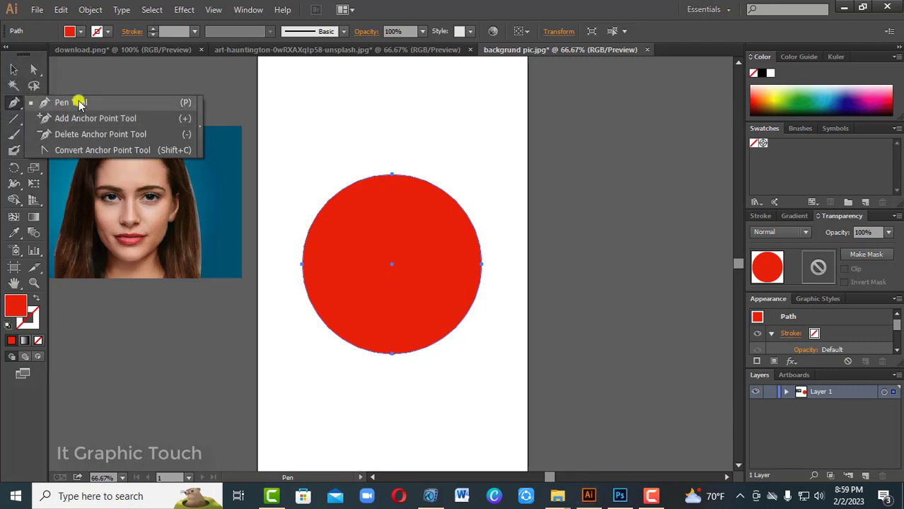
left_click(79, 120)
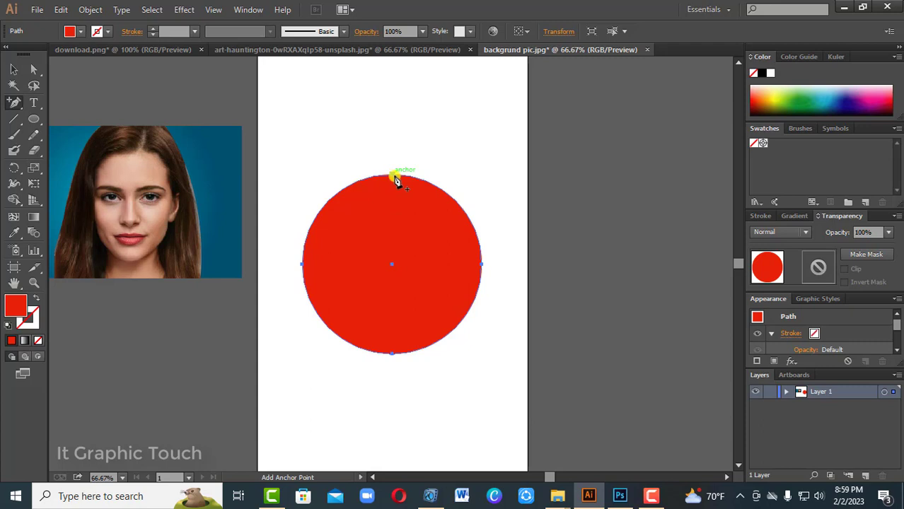
left_click(15, 71)
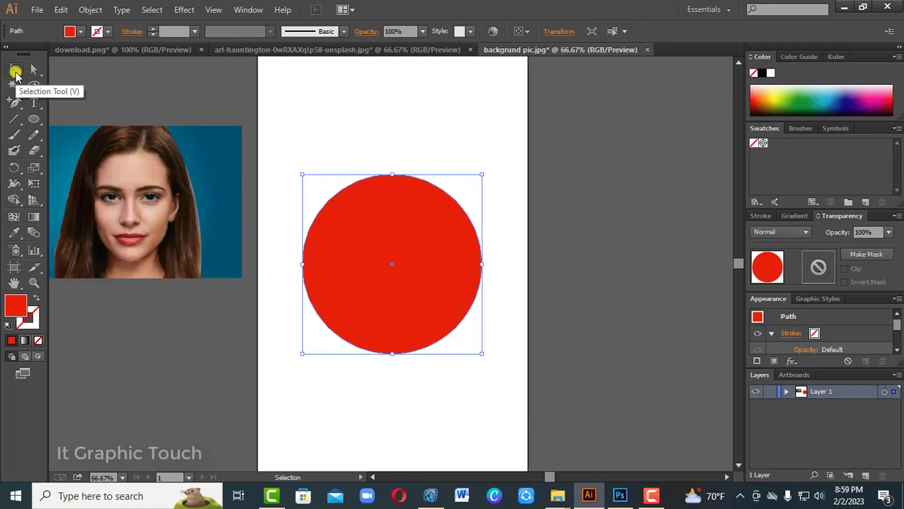
Select the circle's top anchor point with Direct Selection and nudge it down to Y 340.92 pt.
left_click(33, 70)
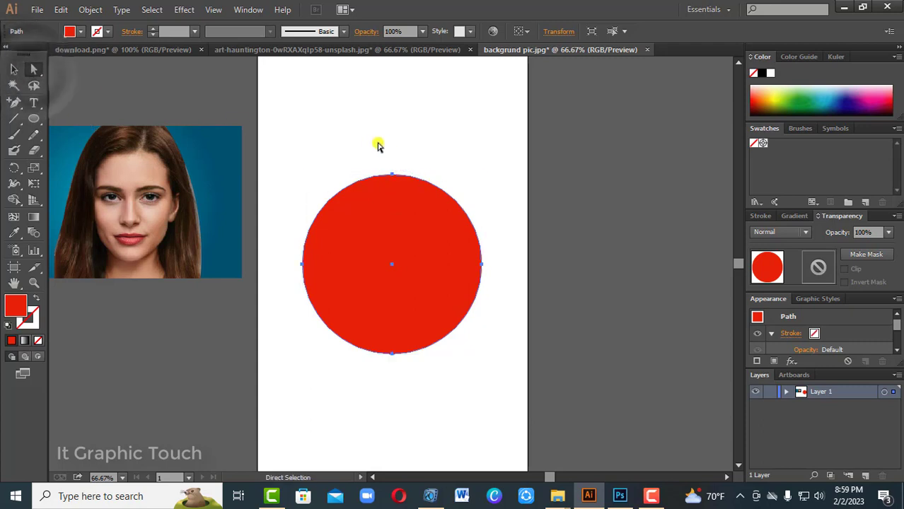
left_click_drag(378, 142, 405, 194)
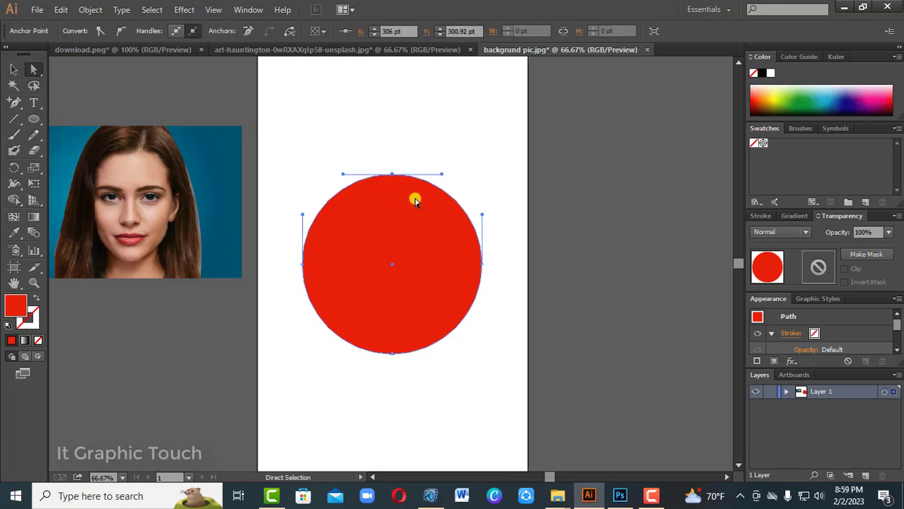
key("Down")
key("Down")
key("Down")
key("Down")
key("Down")
key("Down")
key("Down")
key("Down")
key("Down")
key("Down")
key("Down")
key("Down")
key("Down")
key("Down")
key("Down")
key("Down")
key("Down")
key("Down")
key("Down")
key("Down")
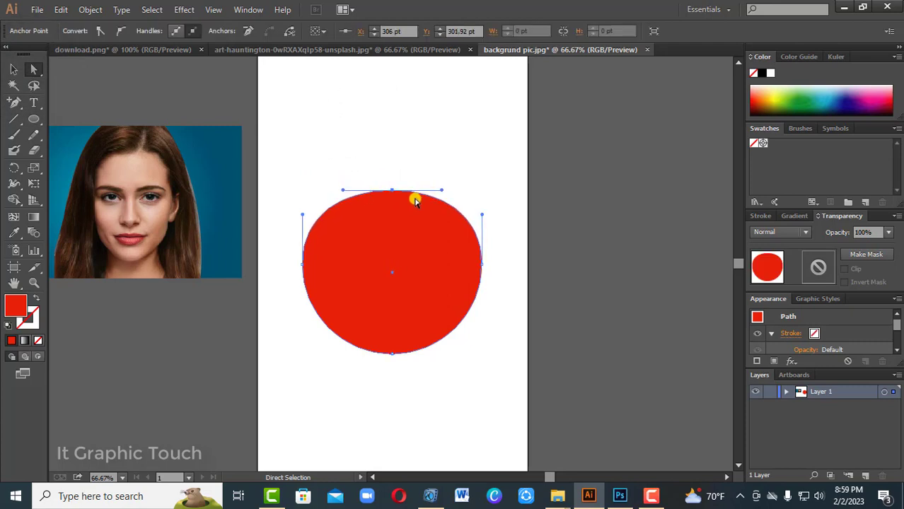
key("Down")
key("Down")
key("Down")
key("Down")
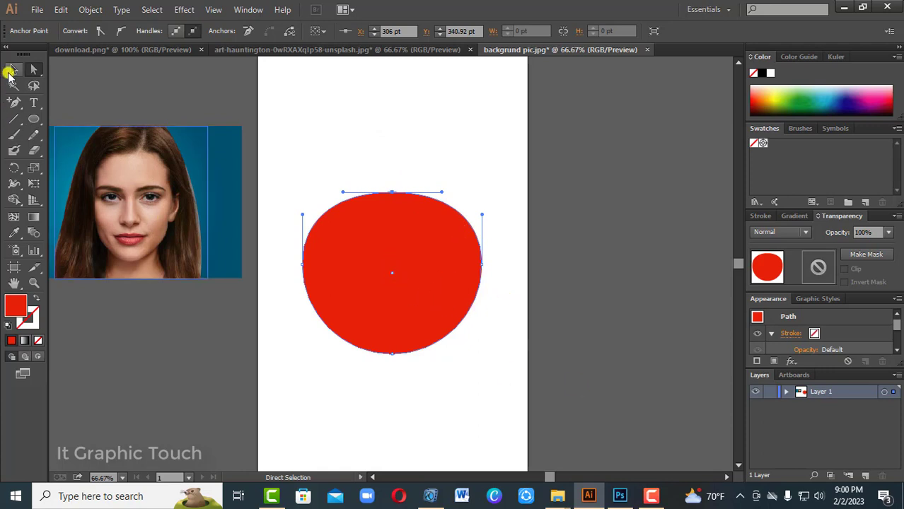
Reselect the whole red shape and add anchor points on its upper-left and upper-right curves.
left_click(10, 72)
left_click(502, 144)
left_click_drag(387, 162, 413, 214)
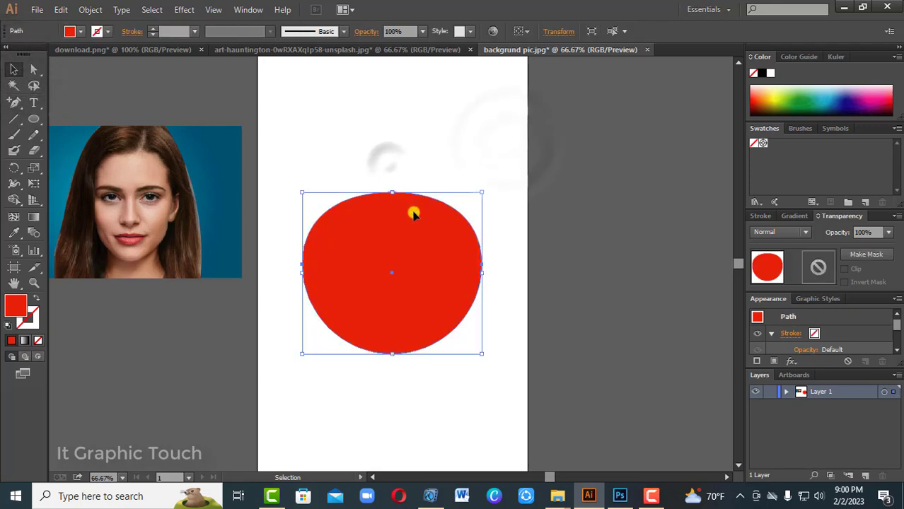
left_click(500, 266)
left_click(411, 212)
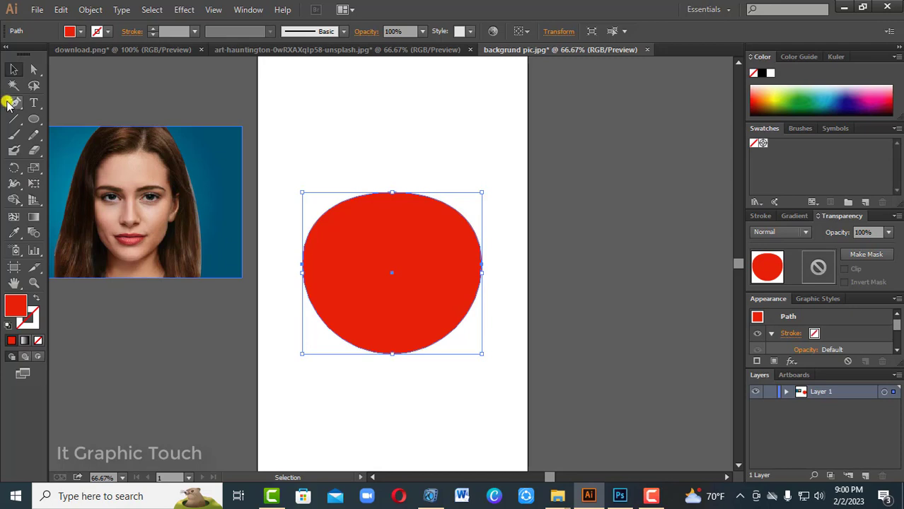
left_click_drag(8, 104, 87, 120)
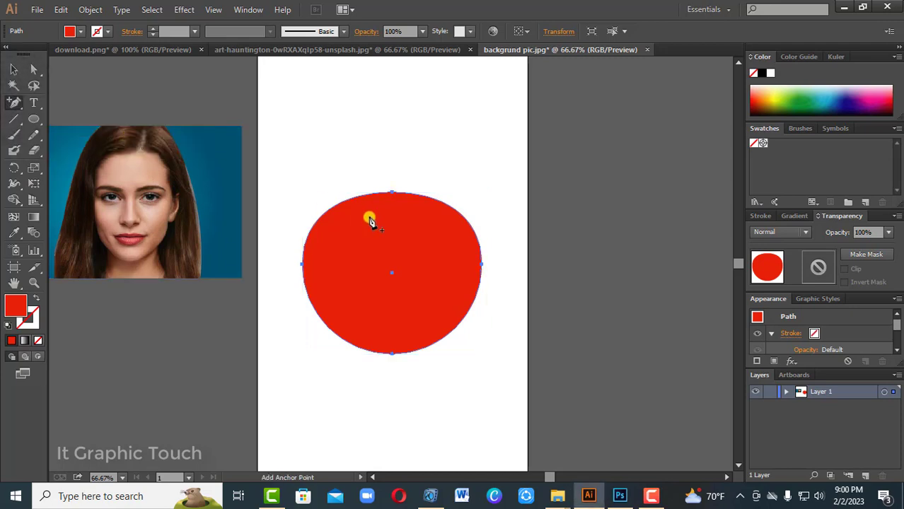
left_click(321, 220)
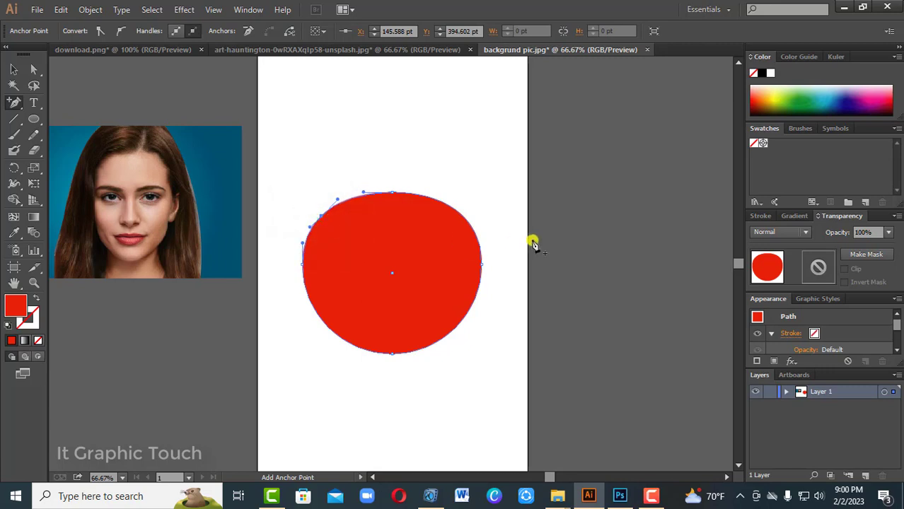
left_click(463, 217)
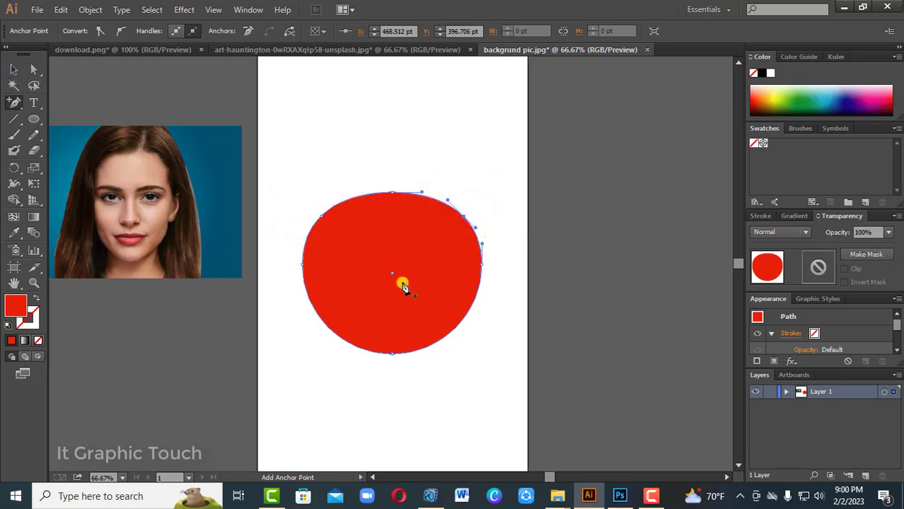
left_click(477, 232)
key("Return")
Reshape the top into two raised lobes by pulling up the added anchors' handles and tilting the top anchor's handle with Direct Selection.
left_click(14, 102)
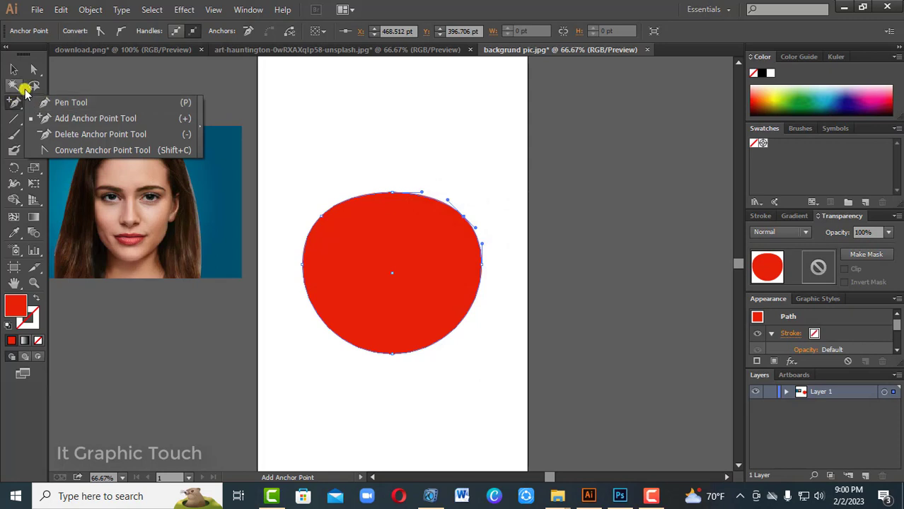
left_click(33, 69)
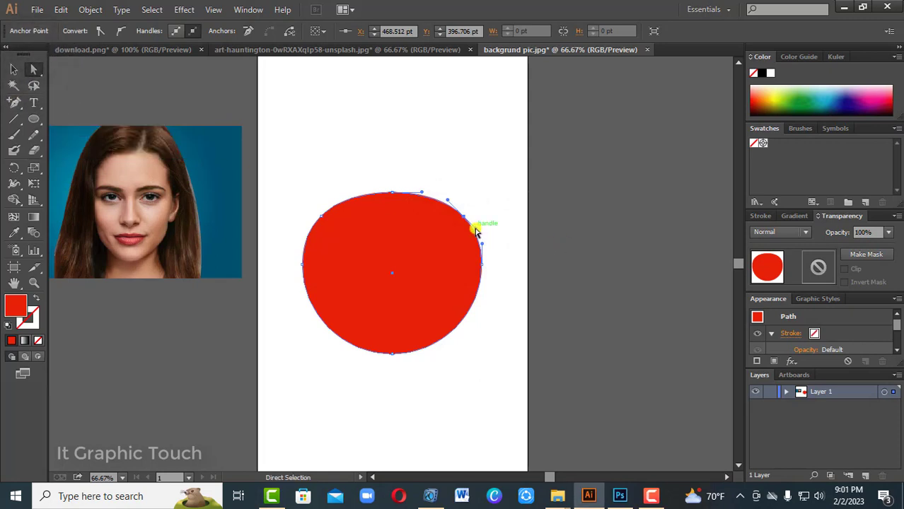
mouse_move(478, 232)
left_mouse_down()
mouse_move(487, 223)
mouse_move(478, 238)
left_mouse_up()
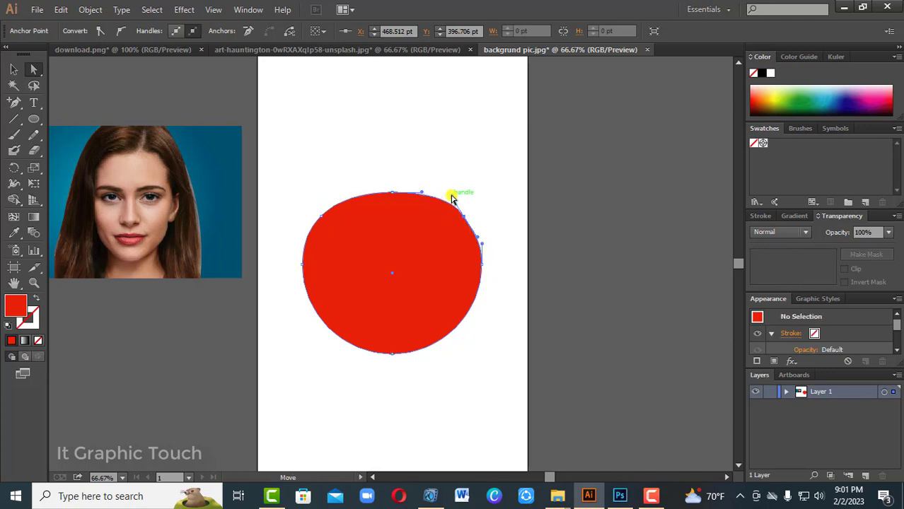
left_click_drag(453, 200, 446, 179)
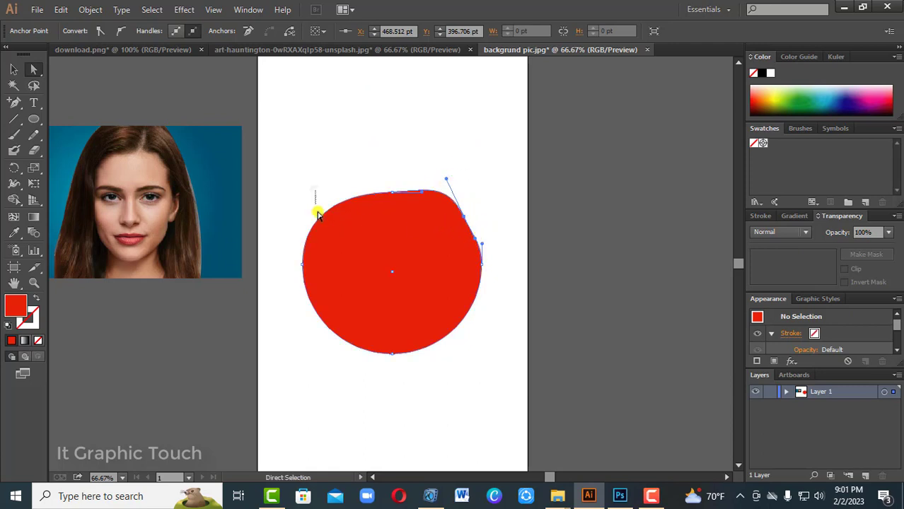
left_click_drag(317, 216, 334, 176)
left_click_drag(449, 202, 448, 199)
left_click_drag(448, 196, 444, 162)
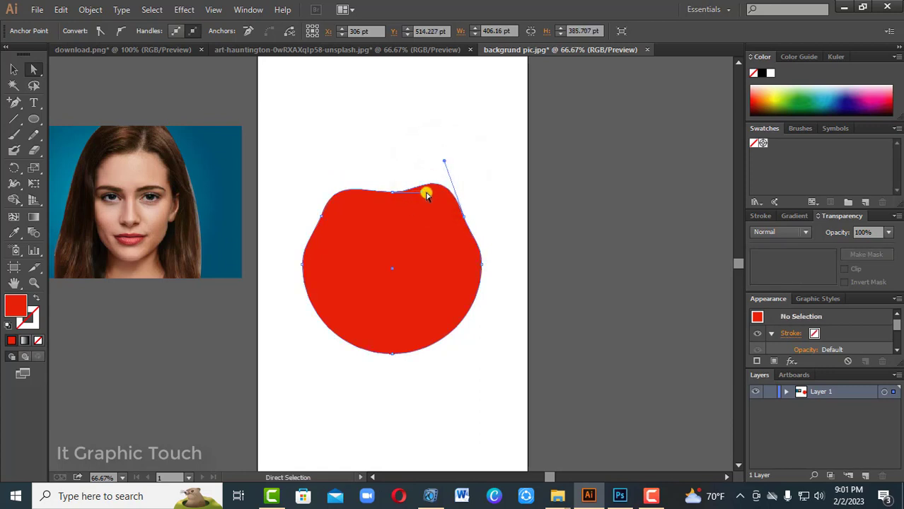
left_click_drag(421, 194, 423, 203)
left_click_drag(420, 205, 420, 204)
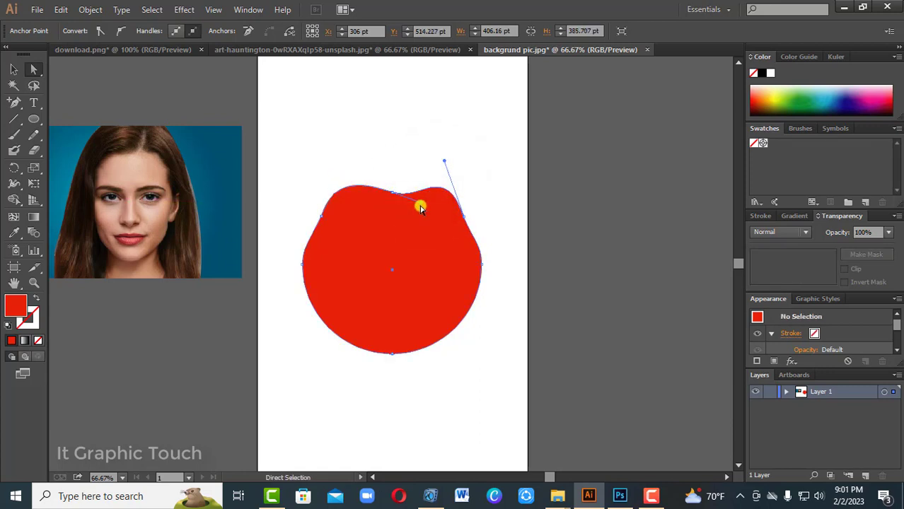
left_click_drag(443, 164, 435, 141)
Nudge the shape's bottom anchor point down to Y 744.08 pt and deselect the shape.
left_click_drag(387, 367, 404, 341)
key("Down")
key("Down")
key("Down")
key("Down")
key("Down")
key("Down")
key("Down")
key("Down")
key("Down")
key("Down")
key("Down")
key("Down")
key("Down")
key("Down")
key("Down")
key("Down")
key("Down")
key("Down")
key("Down")
key("Down")
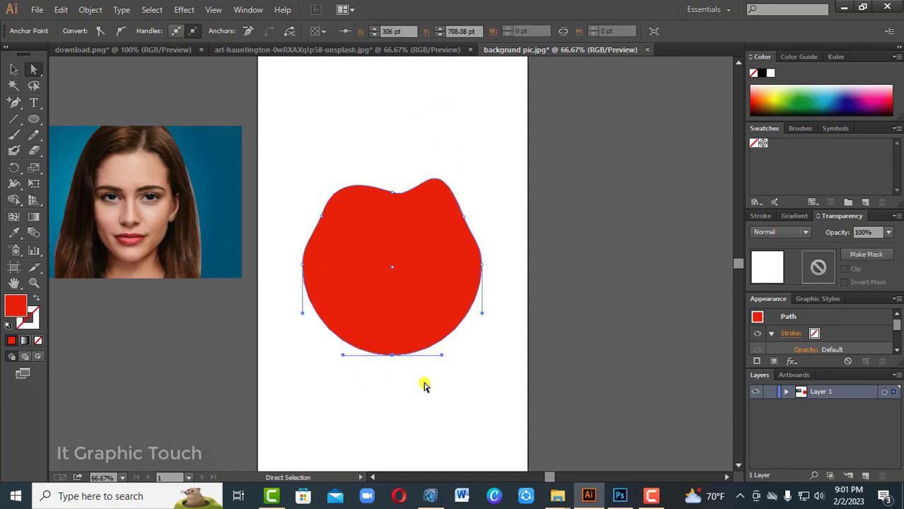
left_click(476, 362)
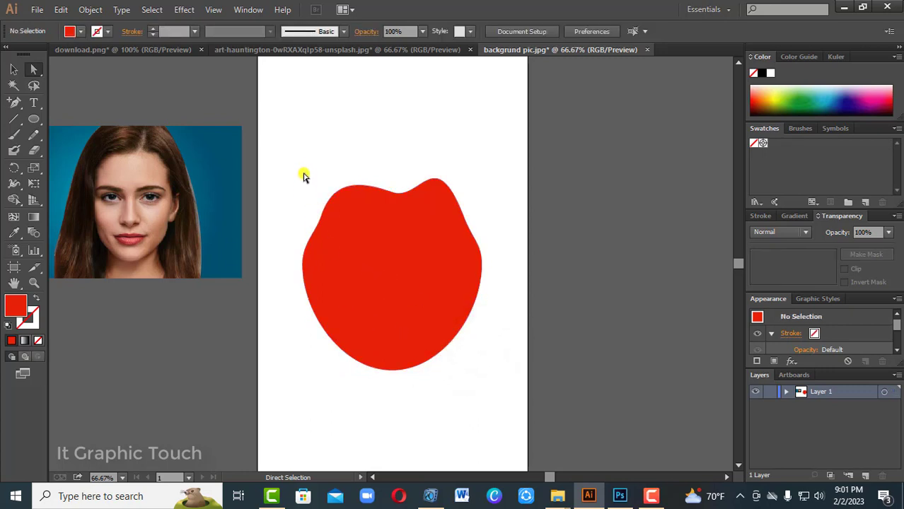
Delete the upper-left, upper-right and top anchor points of the red shape with the Delete Anchor Point tool.
left_click(329, 188)
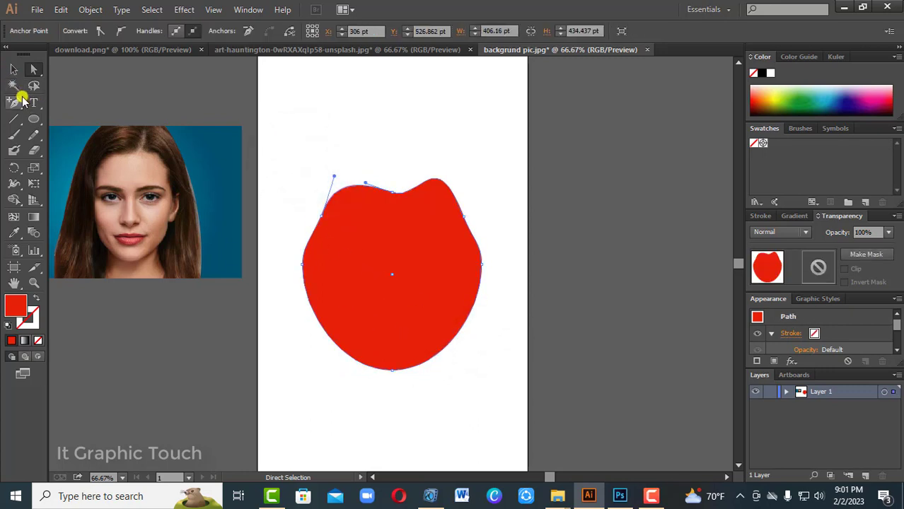
left_click_drag(19, 101, 63, 136)
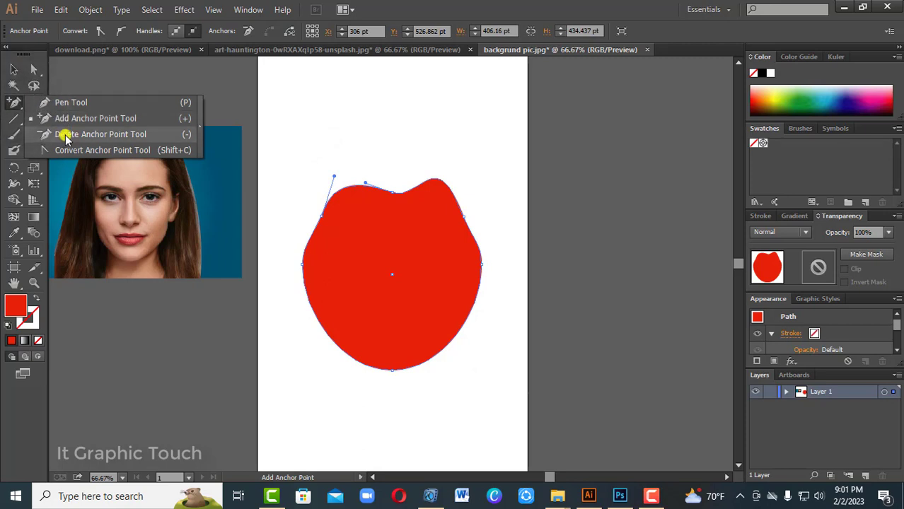
left_click_drag(65, 138, 65, 138)
left_click(313, 212)
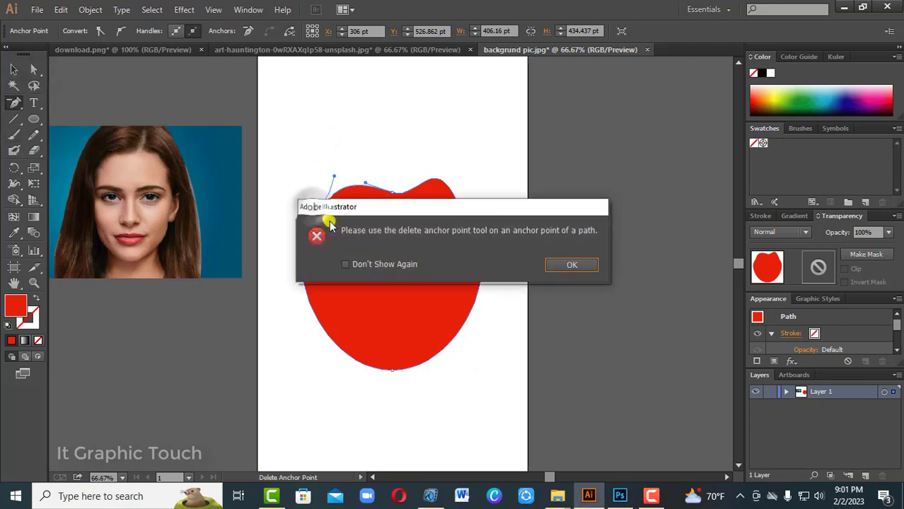
left_click(571, 267)
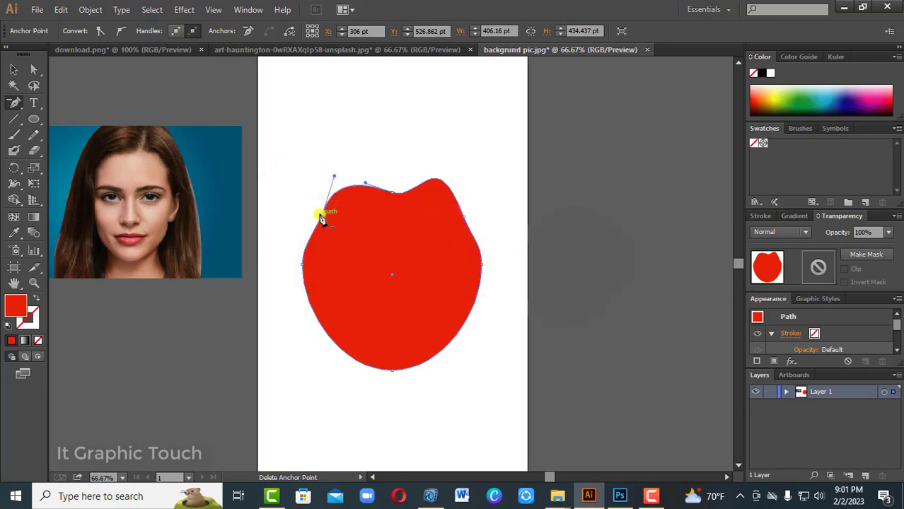
left_click(325, 213)
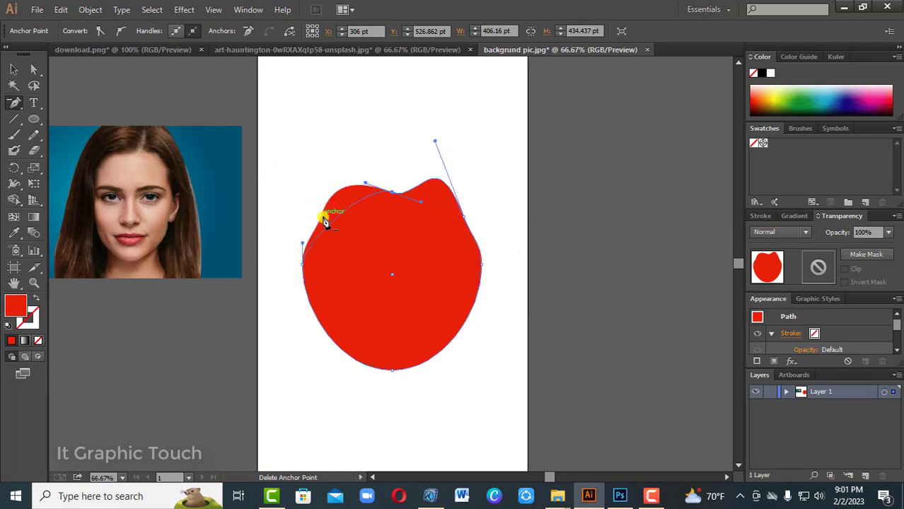
left_click(465, 221)
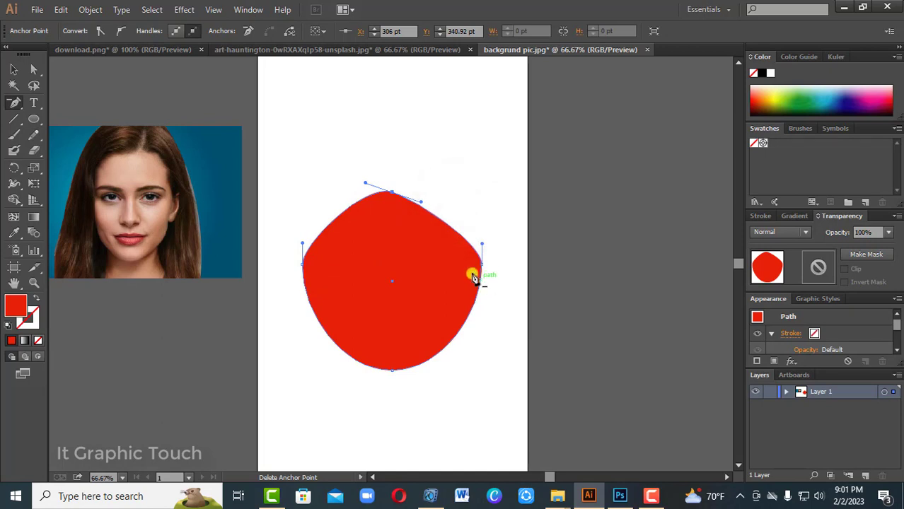
left_click(397, 197)
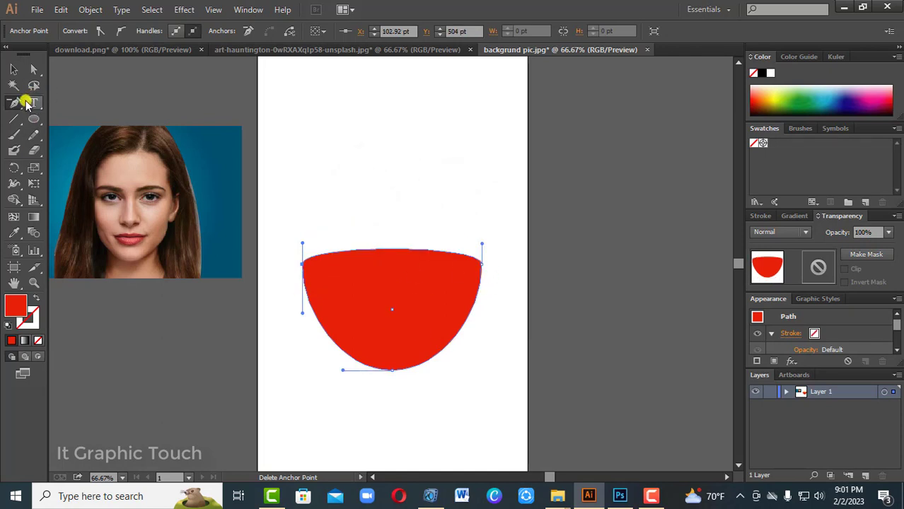
Convert the three remaining anchor points to corners with the Convert Anchor Point tool, forming a straight-sided triangle.
left_click_drag(14, 102, 83, 153)
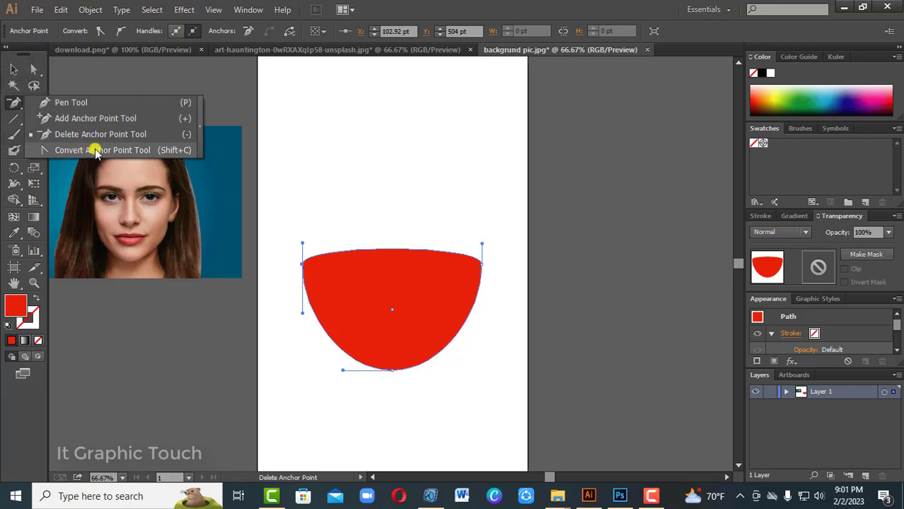
left_click_drag(96, 154, 97, 153)
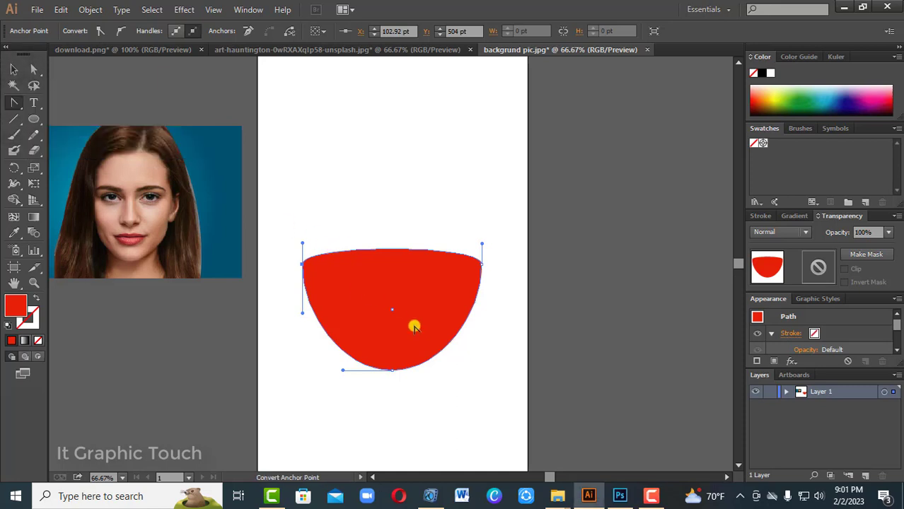
left_click(480, 265)
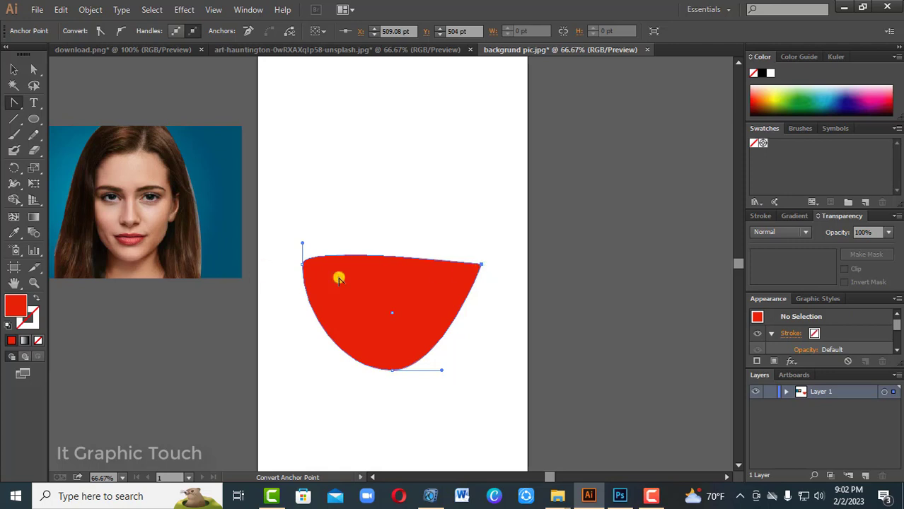
left_click(302, 265)
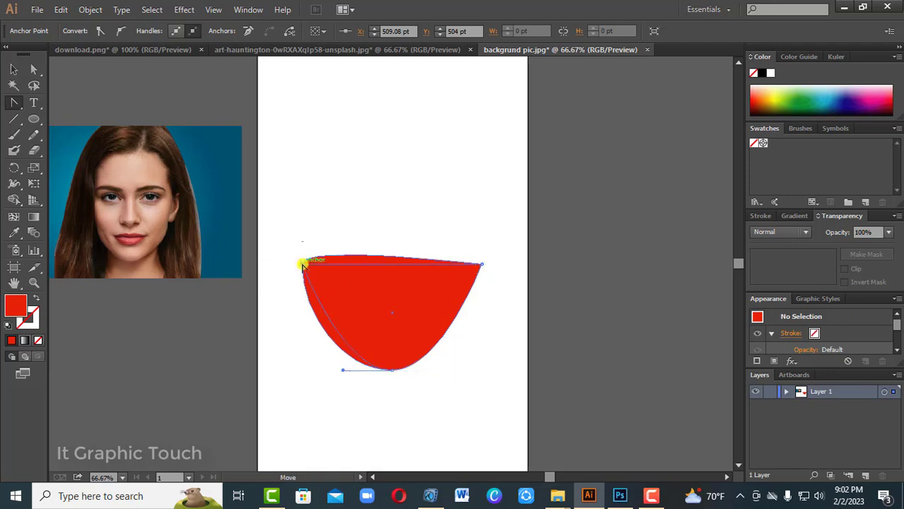
left_click(392, 369)
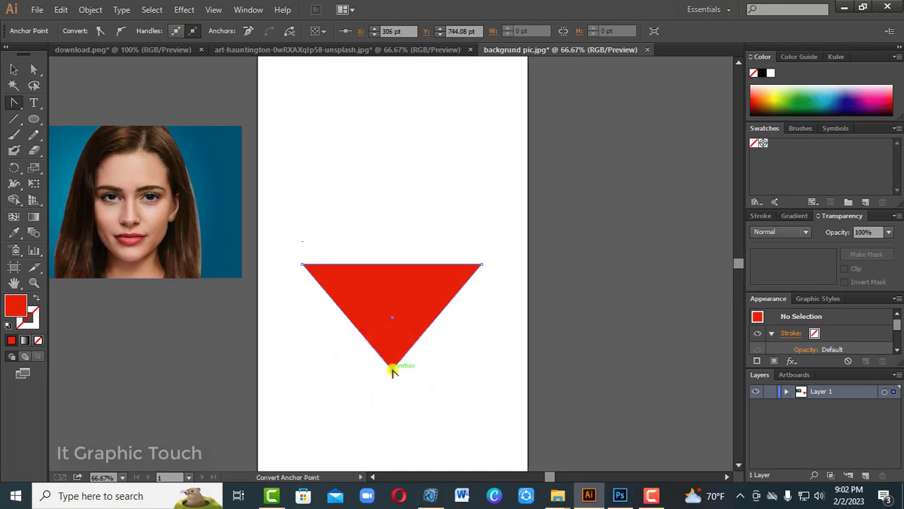
Reactivate the Pen tool and switch to the download.png document.
left_click(14, 70)
left_click(17, 104)
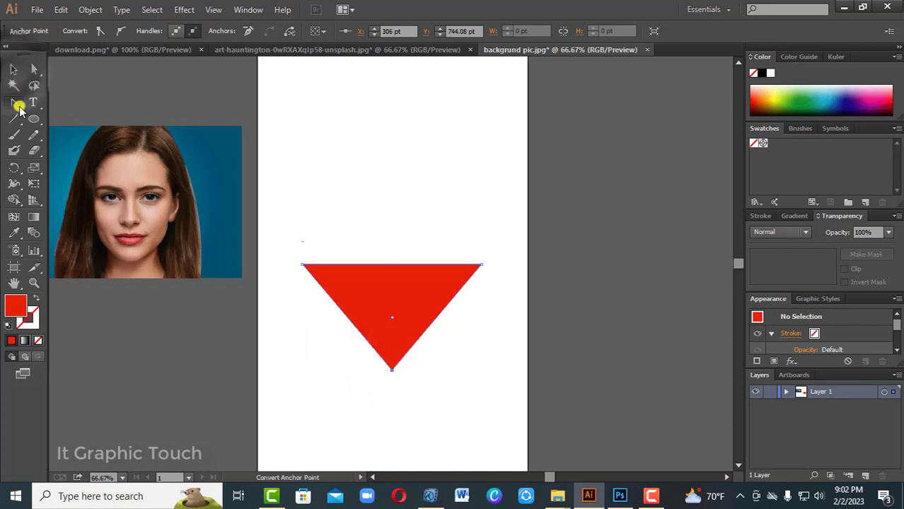
left_click_drag(18, 104, 89, 102)
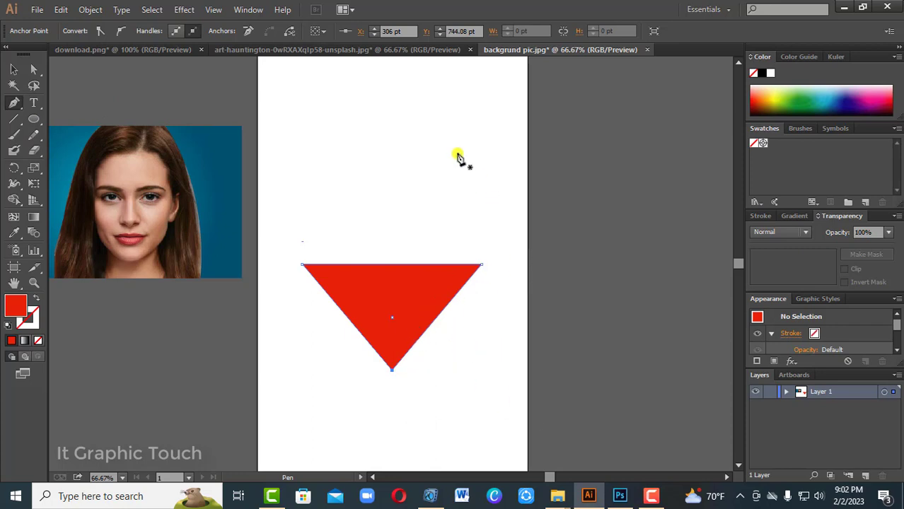
left_click(414, 50)
left_click(124, 50)
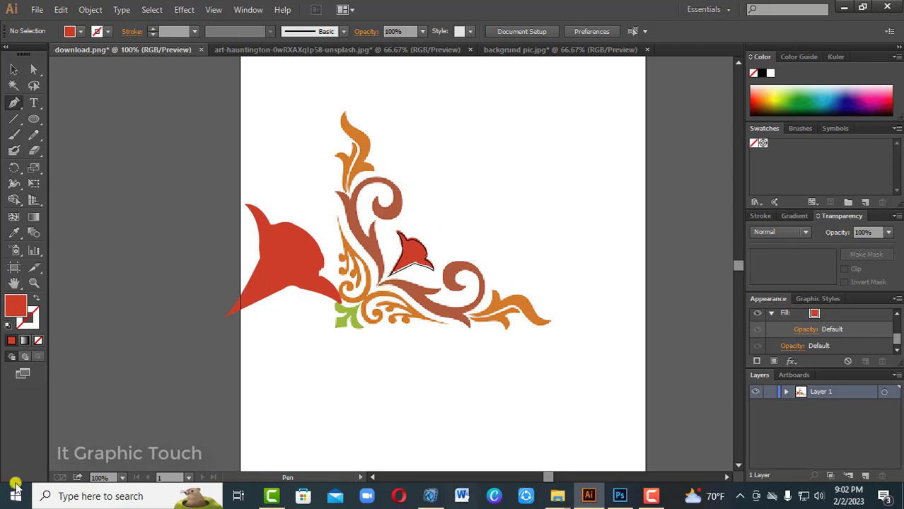
Move the traced flower outline to blank space right of the ornament and fill it with the original flower's red using the Eyedropper.
left_click(13, 71)
left_click(459, 278)
left_click(414, 256)
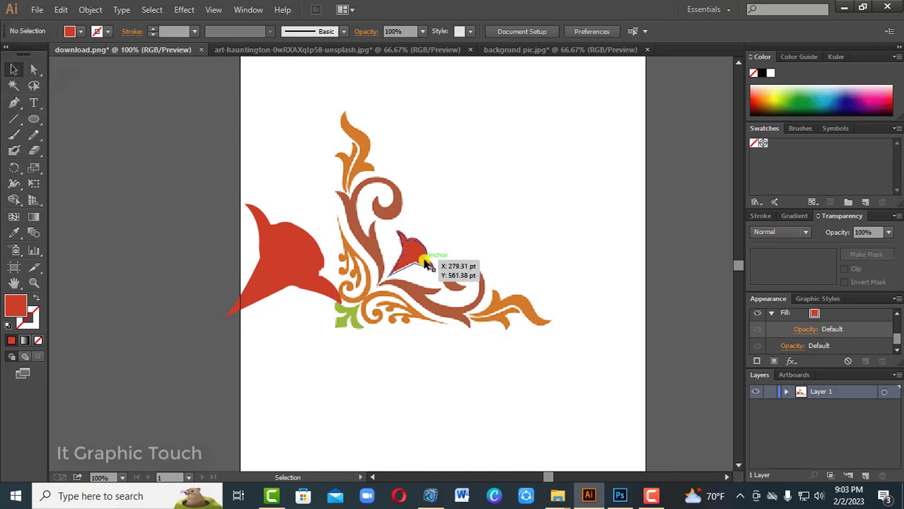
left_click_drag(425, 263, 536, 258)
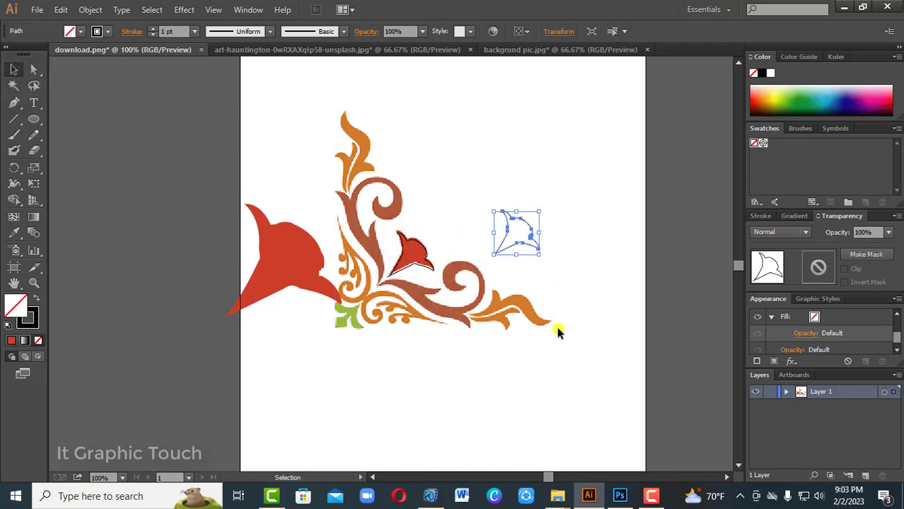
left_click(14, 234)
left_click(407, 254)
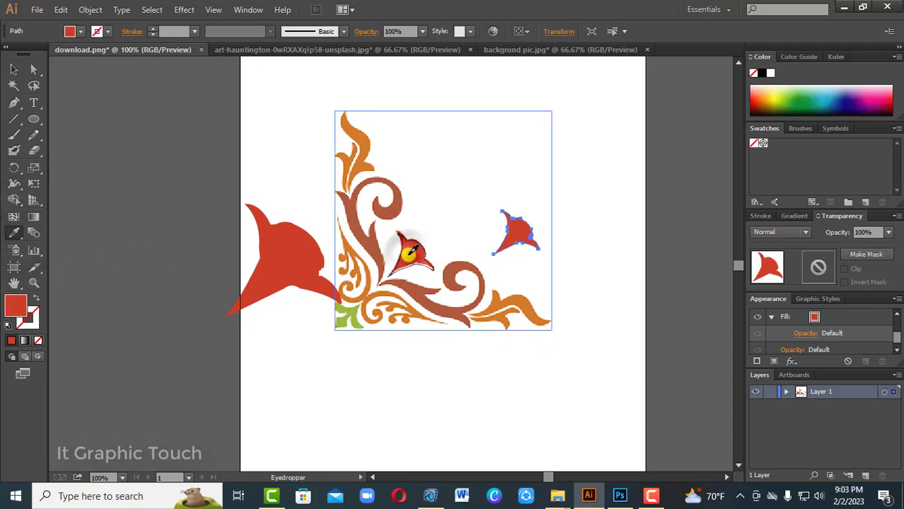
Select the small flower right of the ornament and change its fill to green from the color spectrum.
left_click(14, 69)
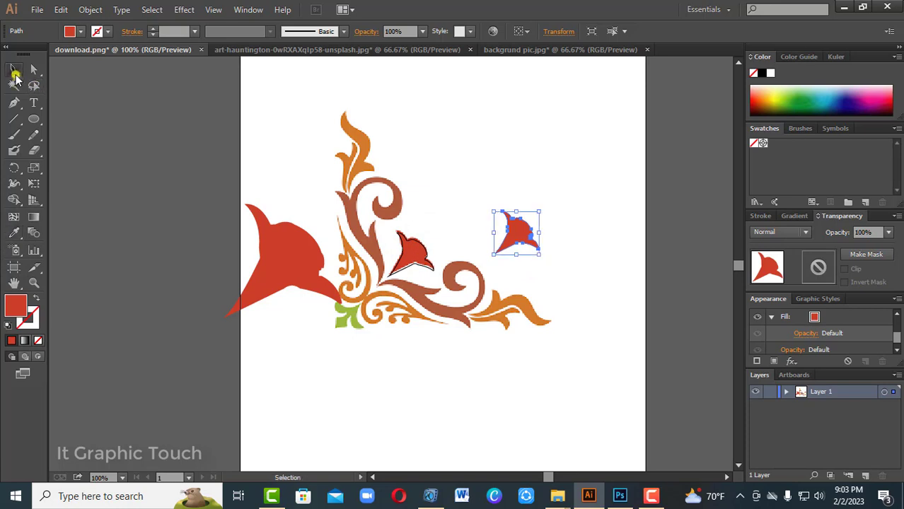
left_click(566, 305)
left_click(514, 244)
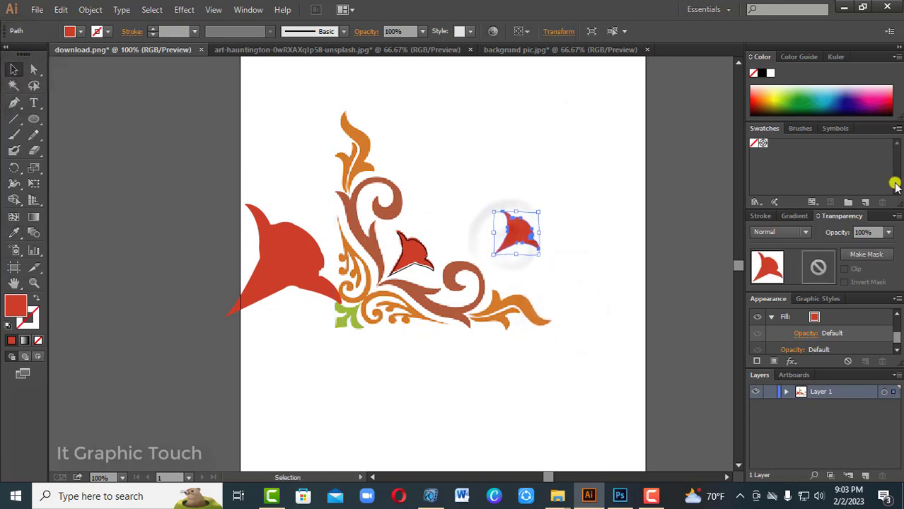
left_click(870, 104)
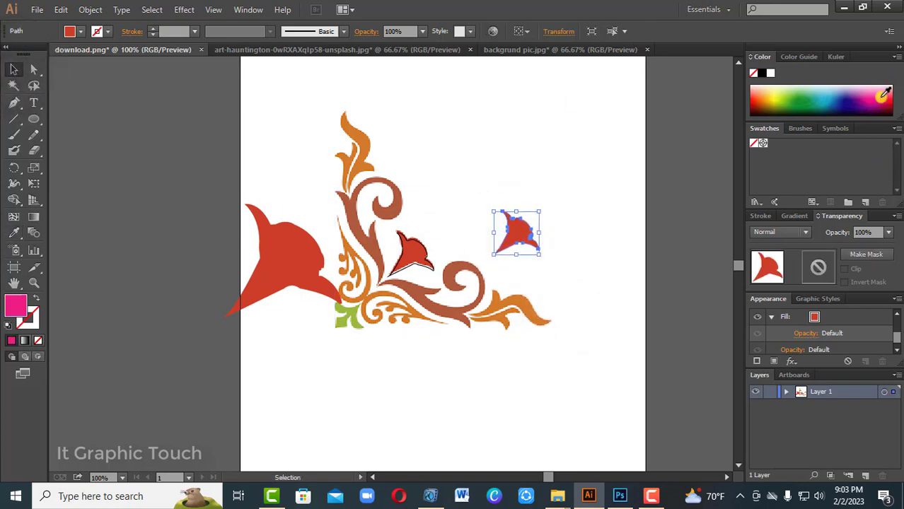
left_click(845, 99)
left_click(788, 99)
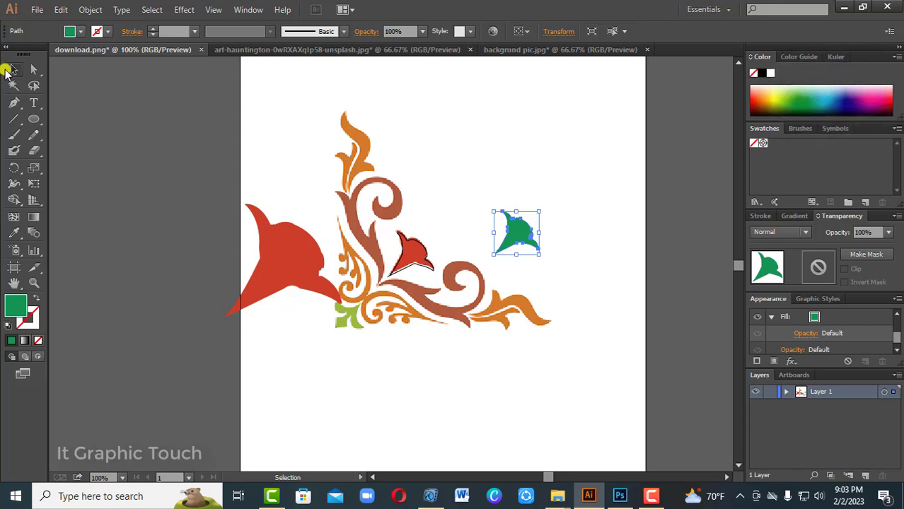
Deselect the small flower and select the large red flower shape left of the ornament.
left_click(244, 183)
left_click(369, 161)
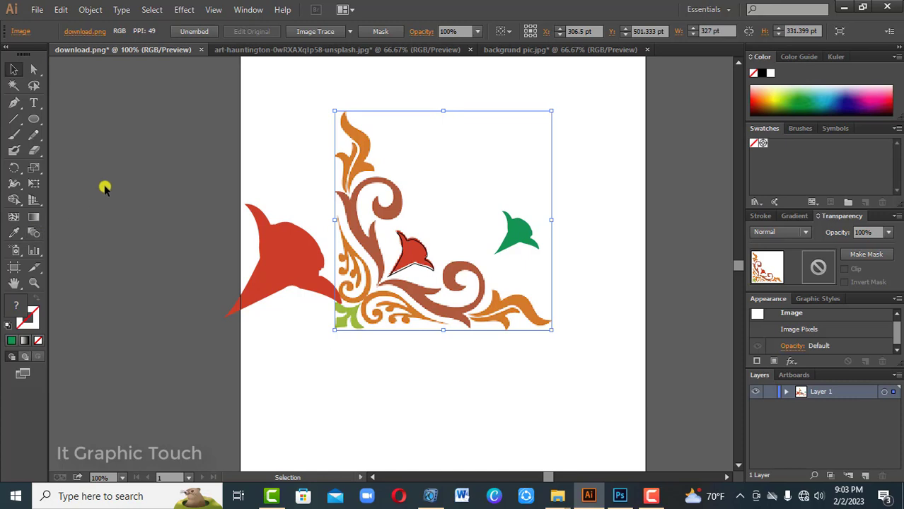
left_click(257, 278)
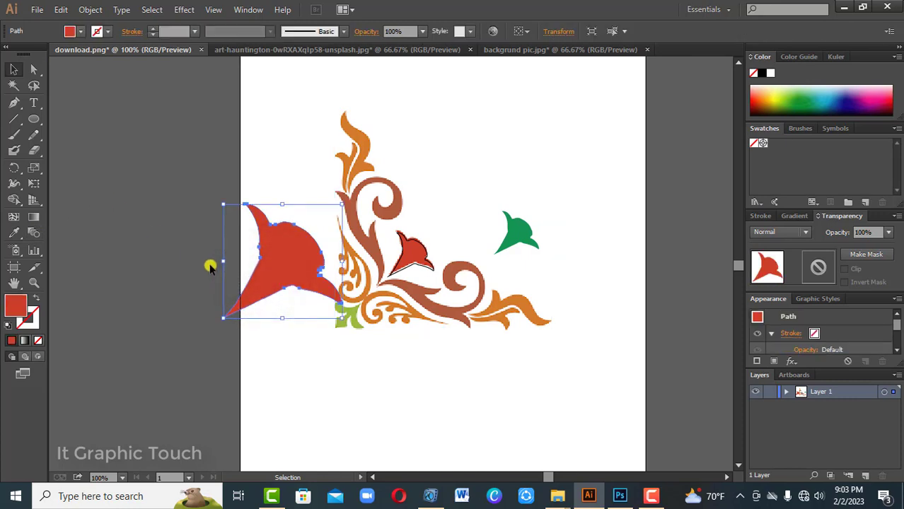